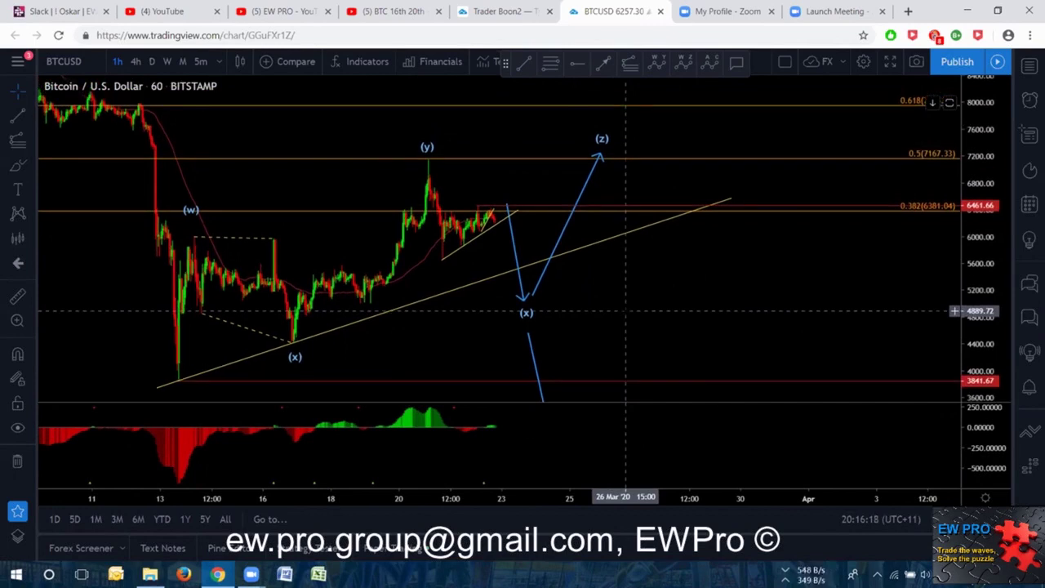
Bring up the 'BTC 16th 20th' YouTube video at 6:17, viewing it fullscreen then back on the page.
{"action": "left_click_drag", "start_coordinate": [643, 288], "coordinate": [663, 285]}
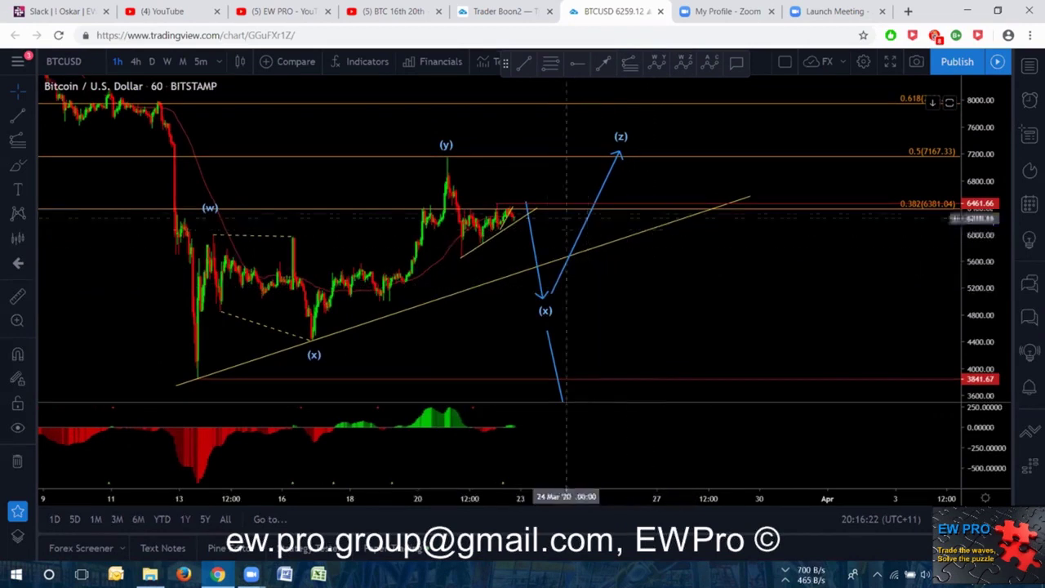
{"action": "left_click_drag", "start_coordinate": [658, 289], "coordinate": [674, 293]}
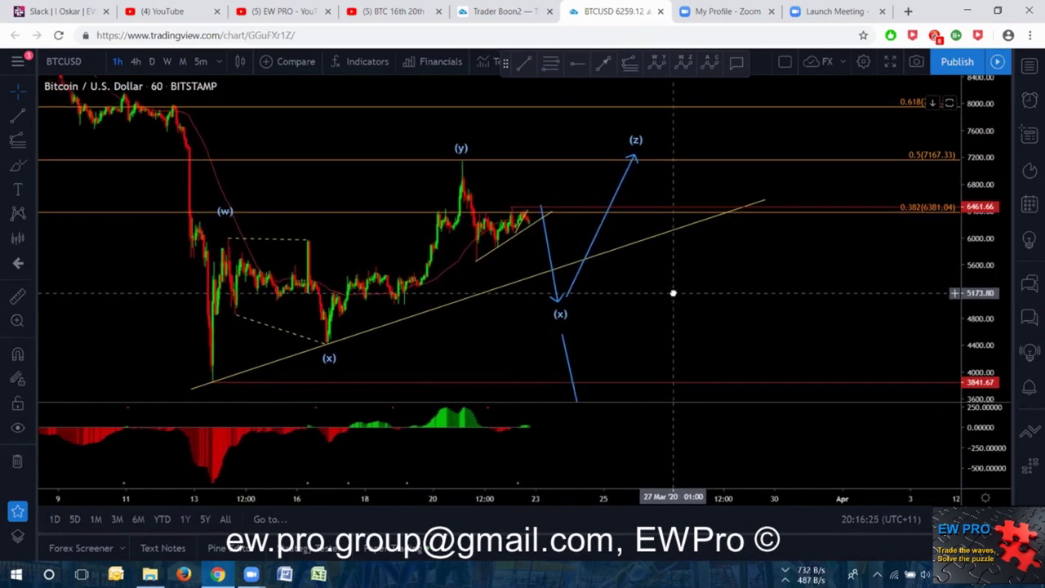
{"action": "left_click", "coordinate": [378, 13]}
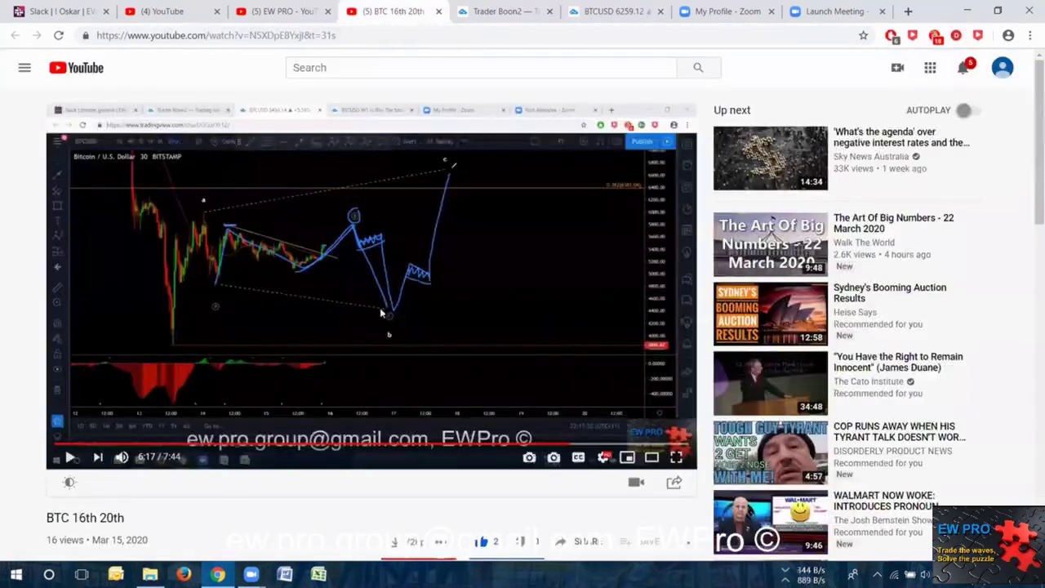
{"action": "double_click", "coordinate": [495, 324]}
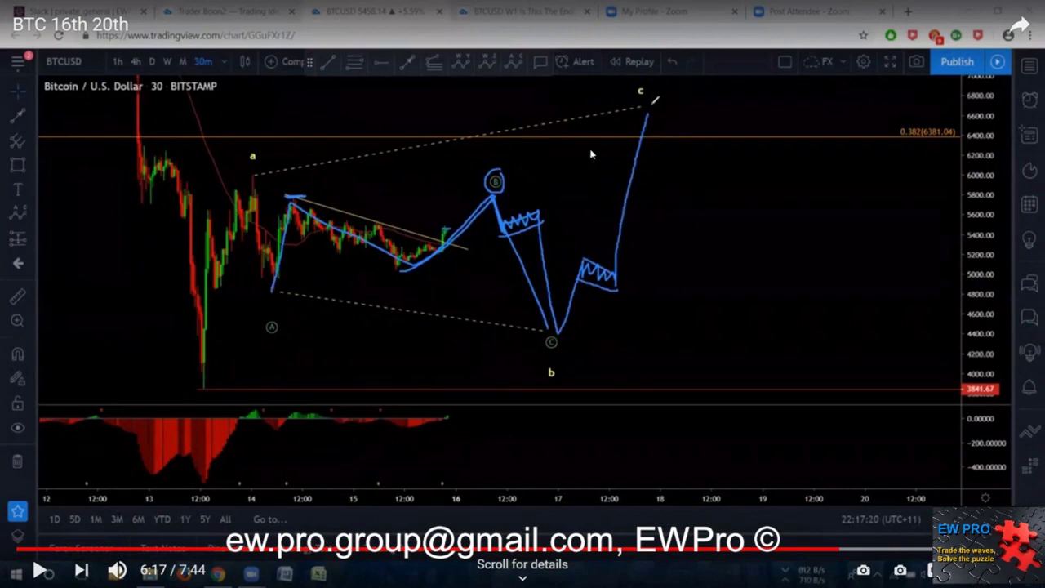
{"action": "double_click", "coordinate": [834, 219]}
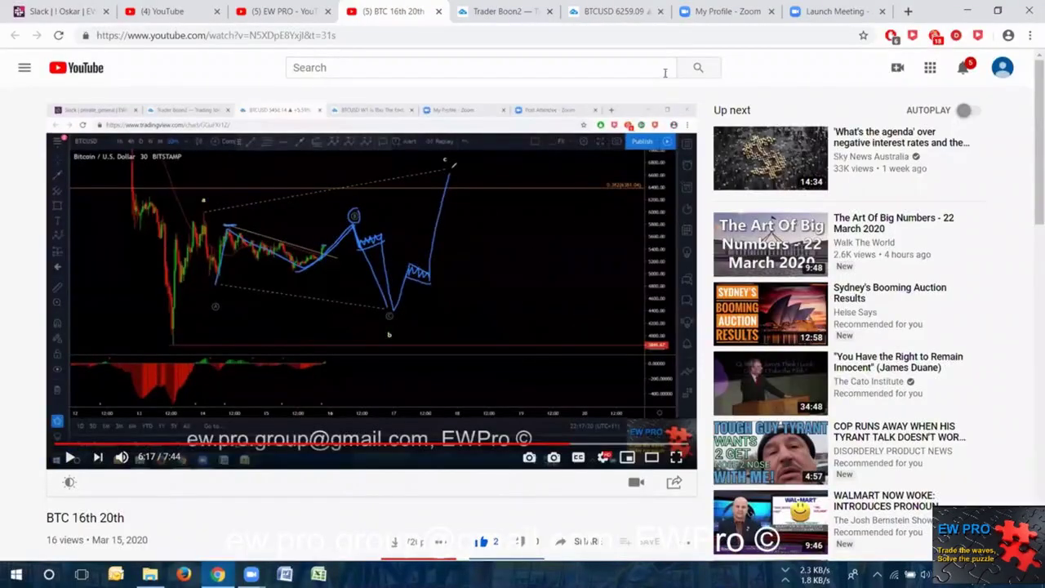
Return to the BTCUSD 1-hour chart and reposition the wave structure in view.
{"action": "left_click", "coordinate": [602, 15]}
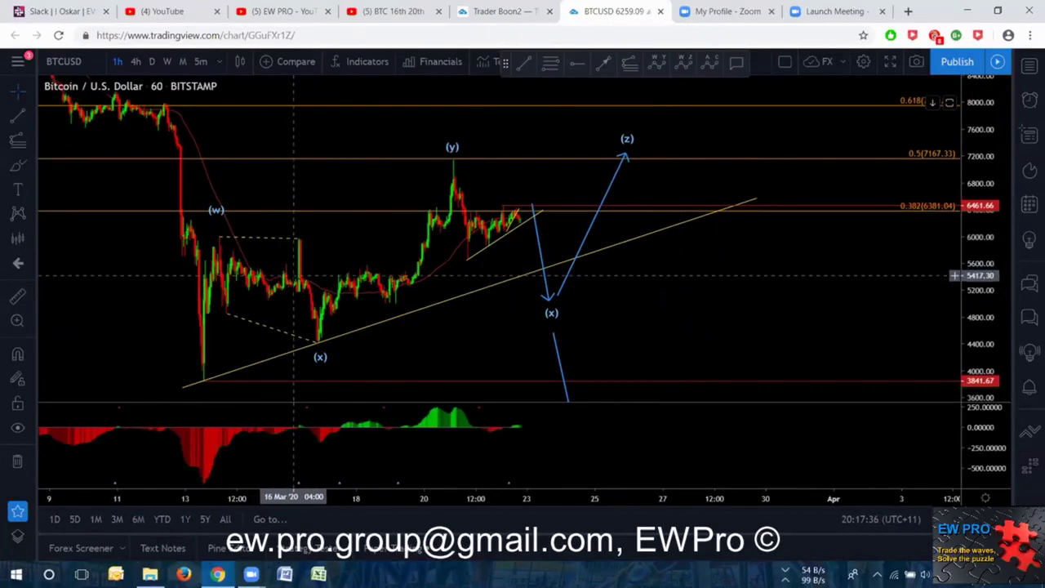
{"action": "scroll", "coordinate": [326, 271], "scroll_direction": "up", "scroll_amount": 1}
{"action": "left_click_drag", "start_coordinate": [330, 271], "coordinate": [526, 276]}
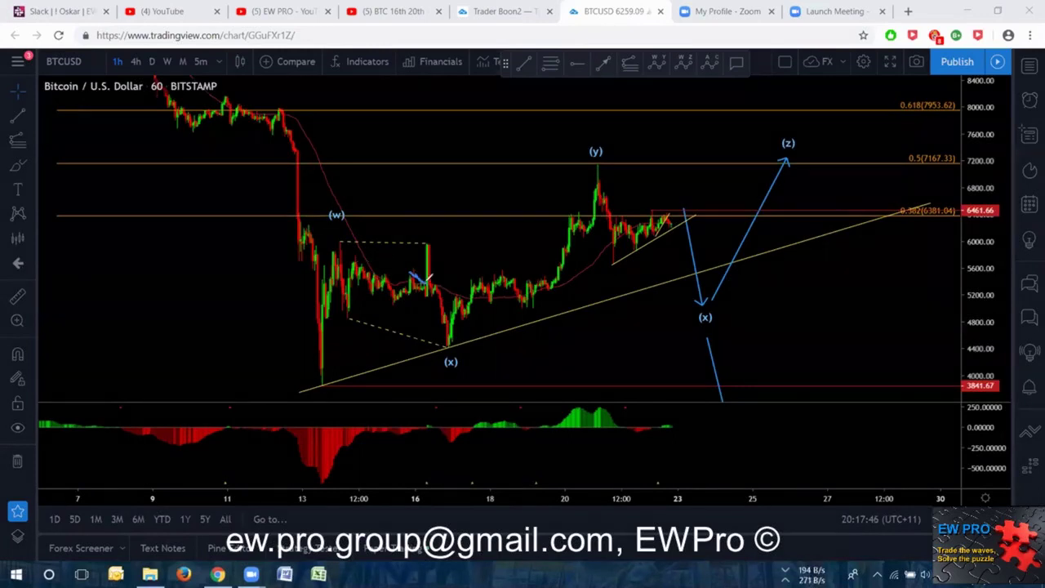
Brush freehand strokes for the (x)-to-(y) rise, the drop from (y), and the wedge boundaries.
{"action": "mouse_move", "coordinate": [427, 281]}
{"action": "left_mouse_down"}
{"action": "mouse_move", "coordinate": [428, 246]}
{"action": "mouse_move", "coordinate": [445, 342]}
{"action": "mouse_move", "coordinate": [523, 236]}
{"action": "mouse_move", "coordinate": [597, 167]}
{"action": "left_mouse_up"}
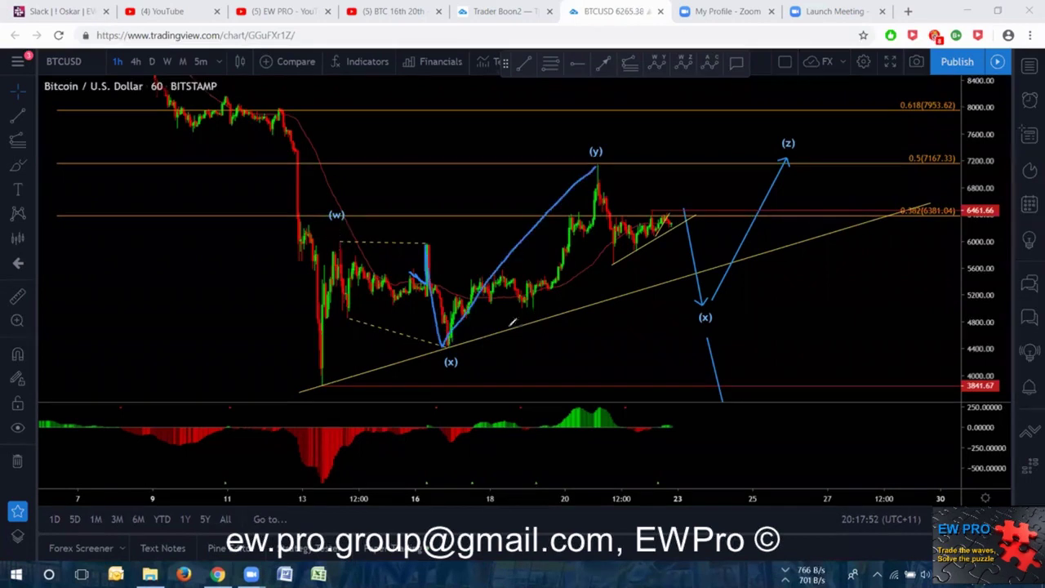
{"action": "left_click_drag", "start_coordinate": [448, 336], "coordinate": [597, 166]}
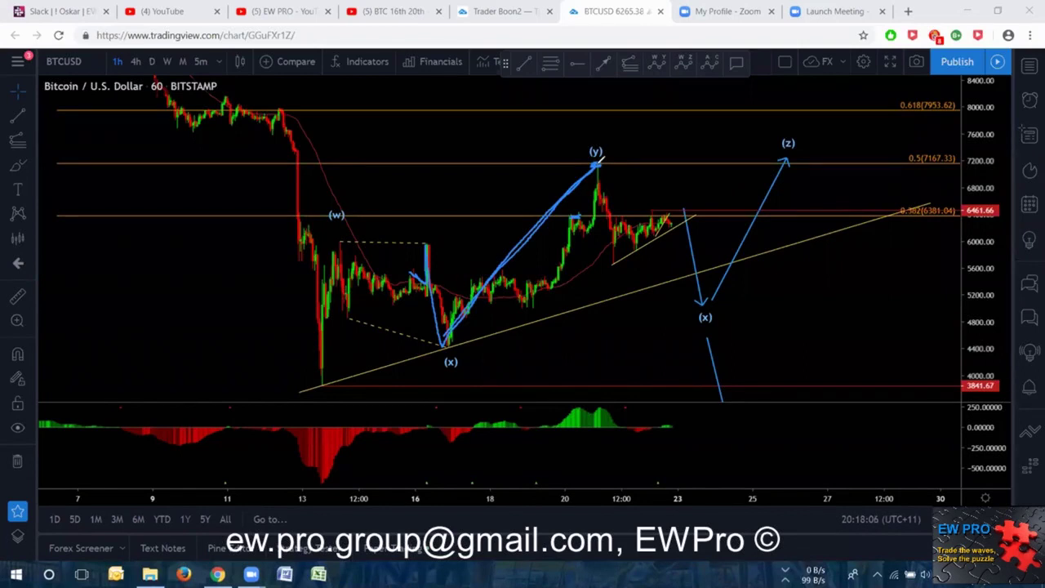
{"action": "mouse_move", "coordinate": [600, 160]}
{"action": "left_mouse_down"}
{"action": "mouse_move", "coordinate": [614, 260]}
{"action": "mouse_move", "coordinate": [659, 231]}
{"action": "mouse_move", "coordinate": [675, 204]}
{"action": "mouse_move", "coordinate": [706, 193]}
{"action": "mouse_move", "coordinate": [708, 208]}
{"action": "mouse_move", "coordinate": [716, 190]}
{"action": "left_mouse_up"}
{"action": "mouse_move", "coordinate": [606, 260]}
{"action": "left_mouse_down"}
{"action": "mouse_move", "coordinate": [793, 205]}
{"action": "mouse_move", "coordinate": [862, 198]}
{"action": "left_mouse_up"}
{"action": "left_click_drag", "start_coordinate": [621, 218], "coordinate": [761, 173]}
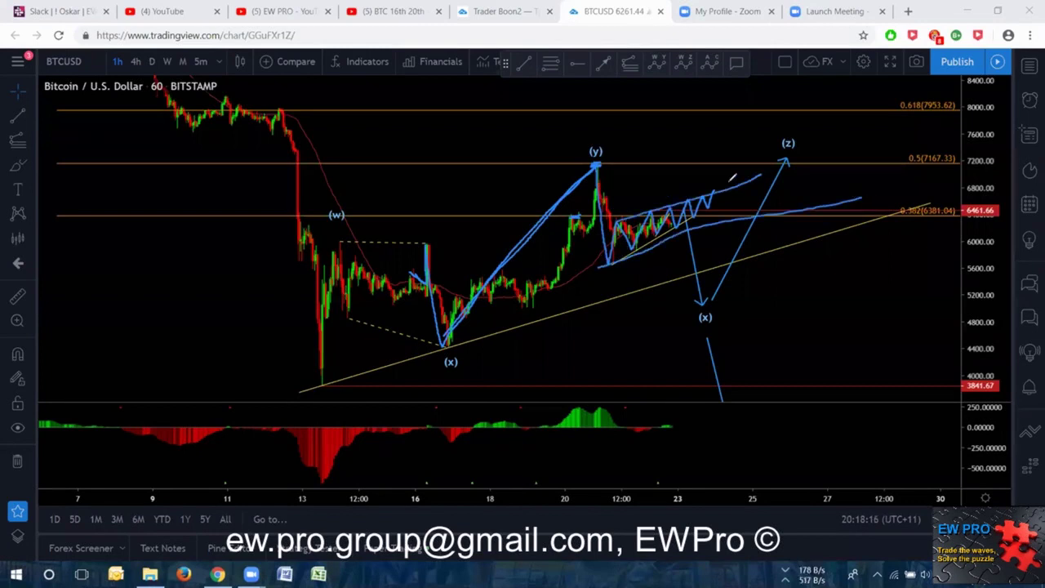
{"action": "left_click_drag", "start_coordinate": [685, 201], "coordinate": [700, 298]}
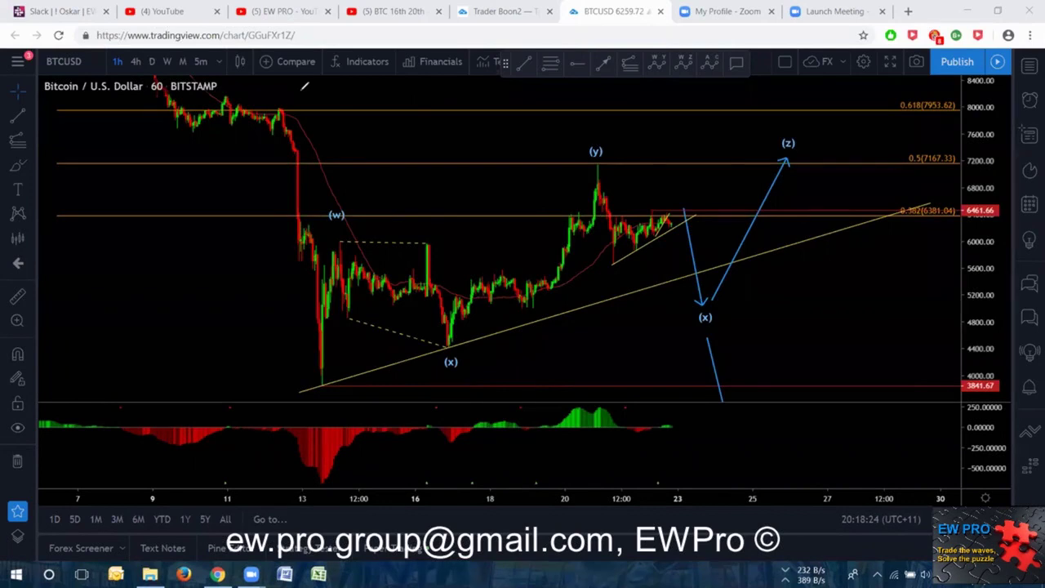
{"action": "scroll", "coordinate": [304, 86], "scroll_direction": "down", "scroll_amount": 2}
{"action": "left_click_drag", "start_coordinate": [315, 240], "coordinate": [137, 105]}
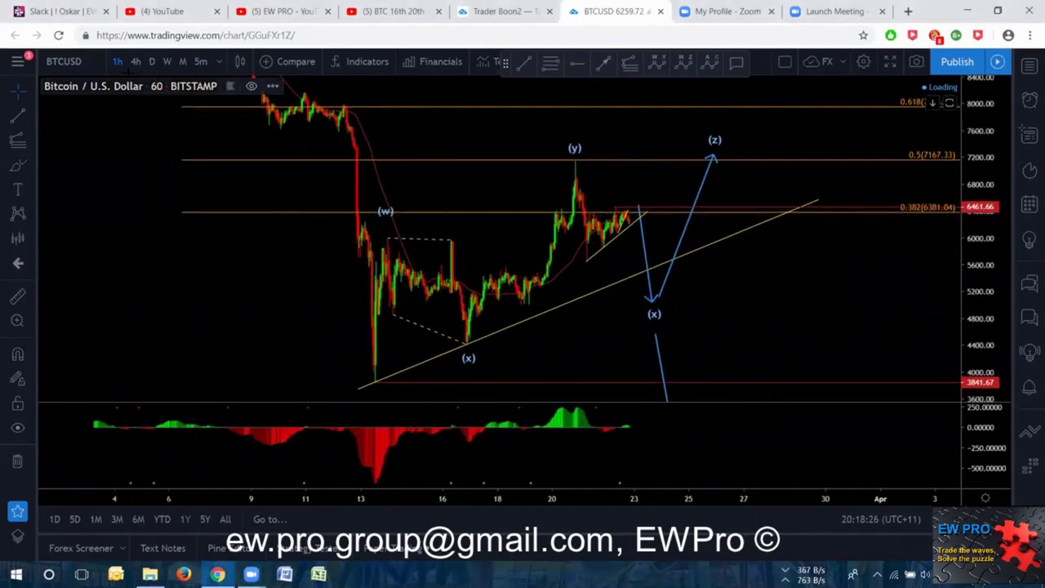
{"action": "left_click", "coordinate": [136, 61]}
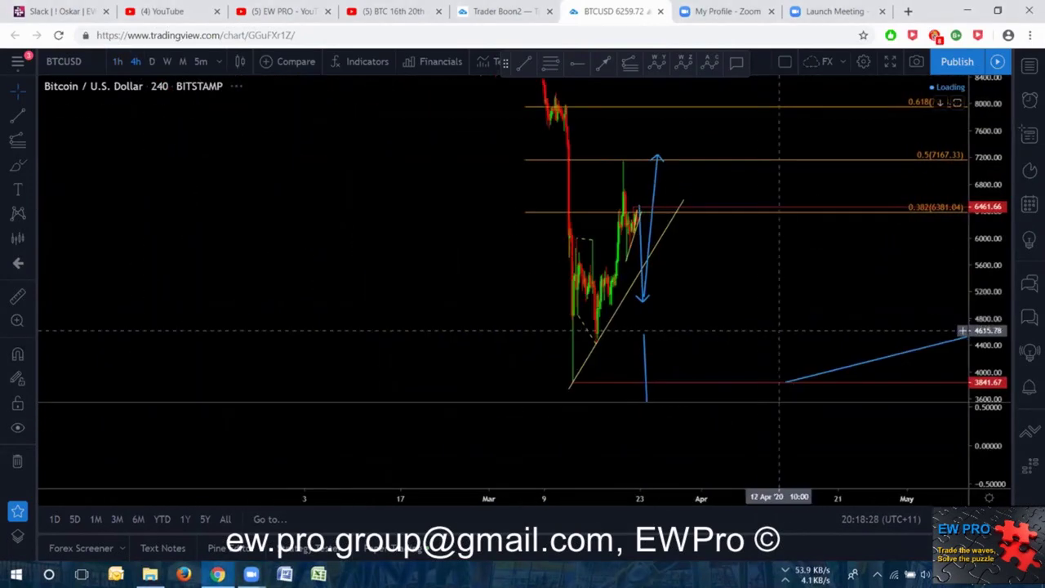
{"action": "left_click_drag", "start_coordinate": [972, 294], "coordinate": [972, 303]}
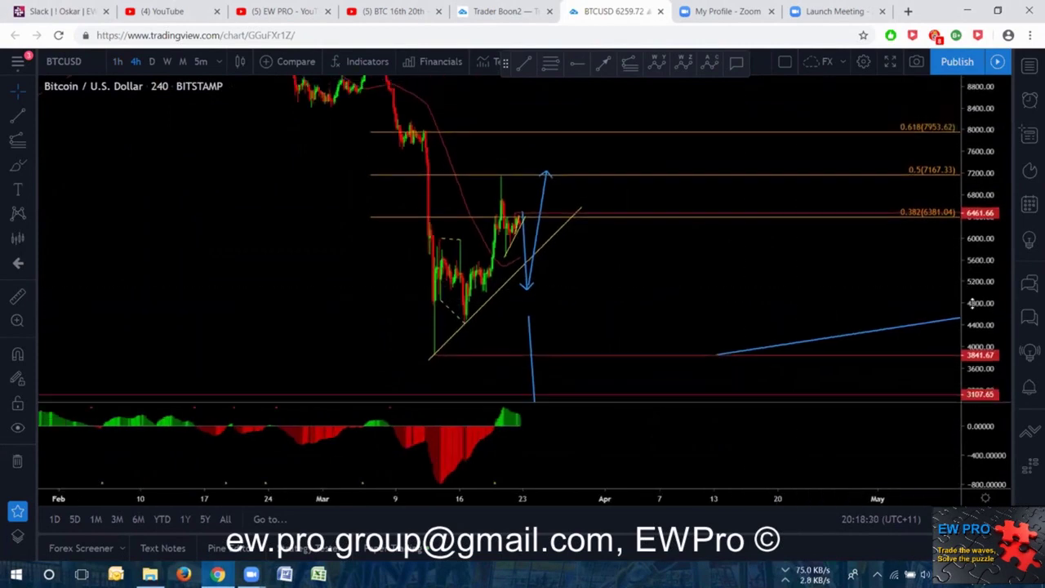
{"action": "left_click_drag", "start_coordinate": [710, 292], "coordinate": [697, 303]}
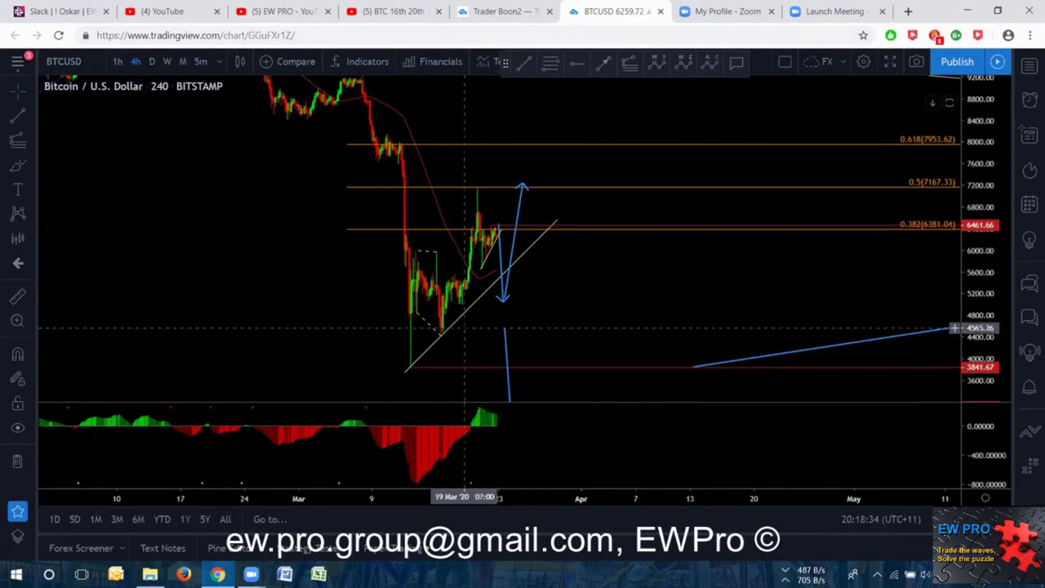
{"action": "left_click", "coordinate": [116, 62]}
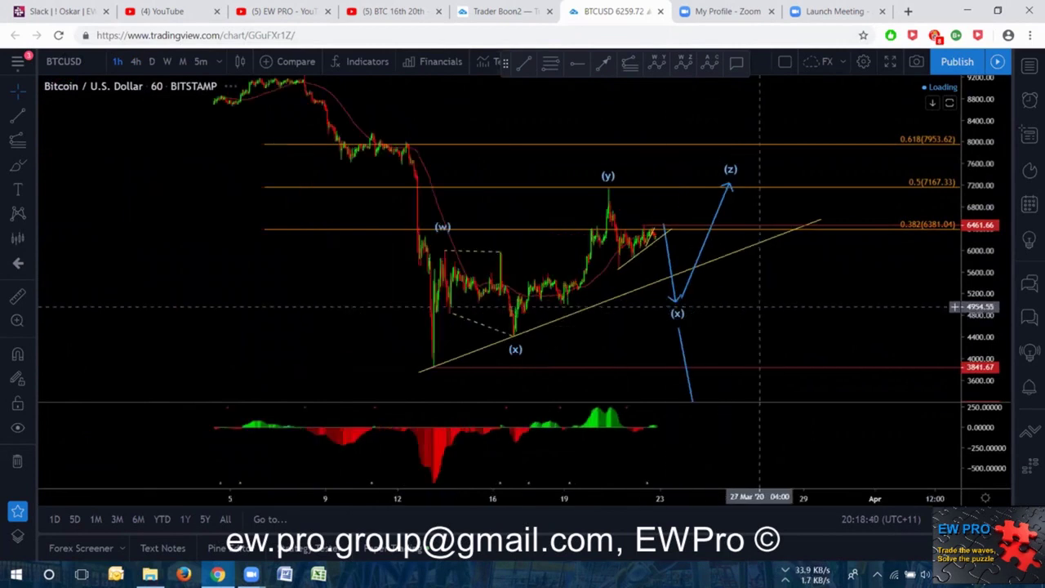
{"action": "left_click_drag", "start_coordinate": [324, 270], "coordinate": [217, 264]}
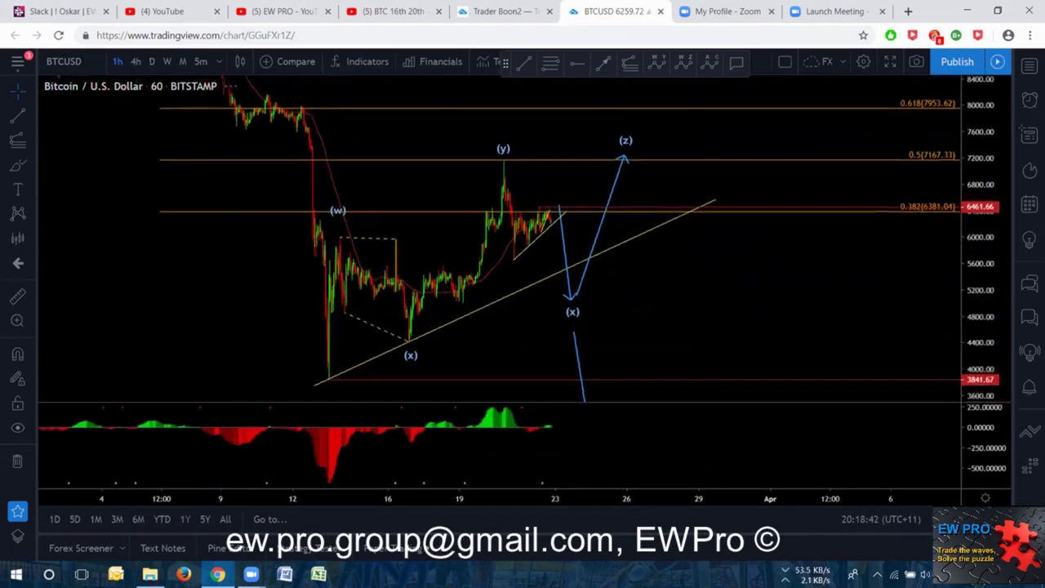
{"action": "left_click_drag", "start_coordinate": [770, 245], "coordinate": [695, 245]}
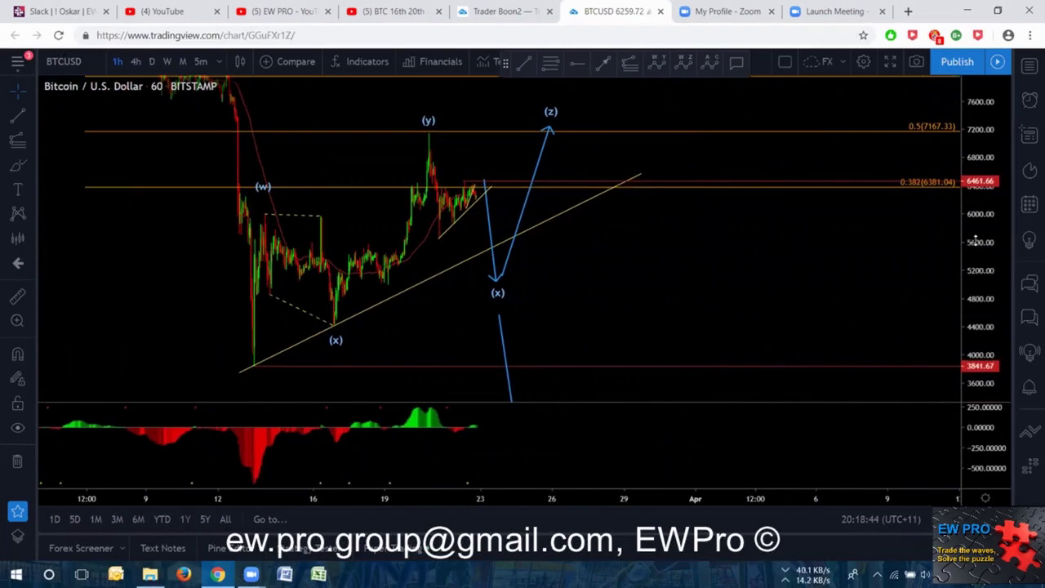
{"action": "left_click_drag", "start_coordinate": [976, 240], "coordinate": [945, 275]}
{"action": "left_click_drag", "start_coordinate": [651, 256], "coordinate": [599, 276]}
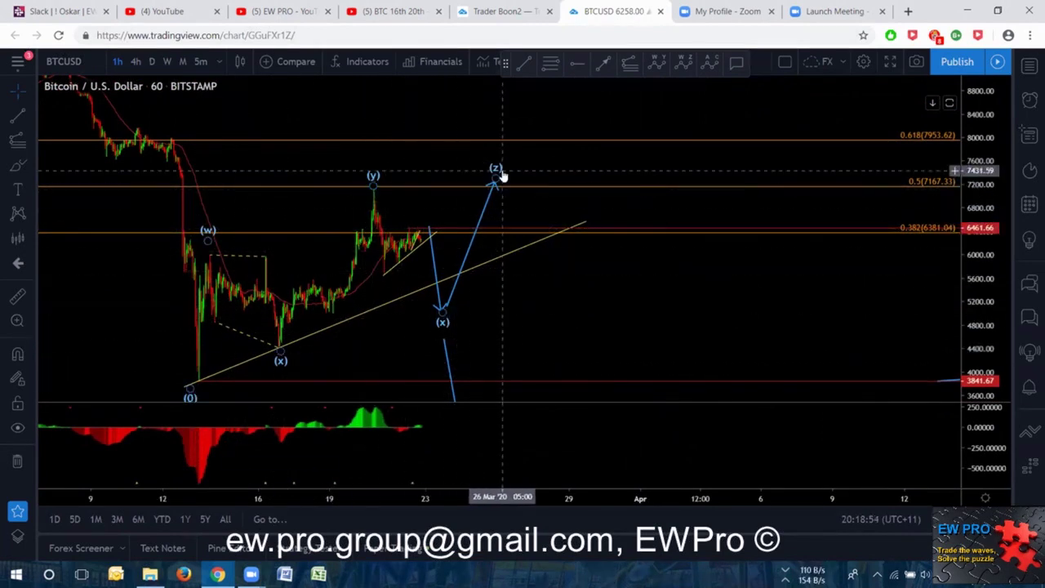
Sketch arrows toward (x), a zigzag, circle (y), underline the 3841.67 low, then erase them.
{"action": "left_click_drag", "start_coordinate": [579, 304], "coordinate": [599, 302]}
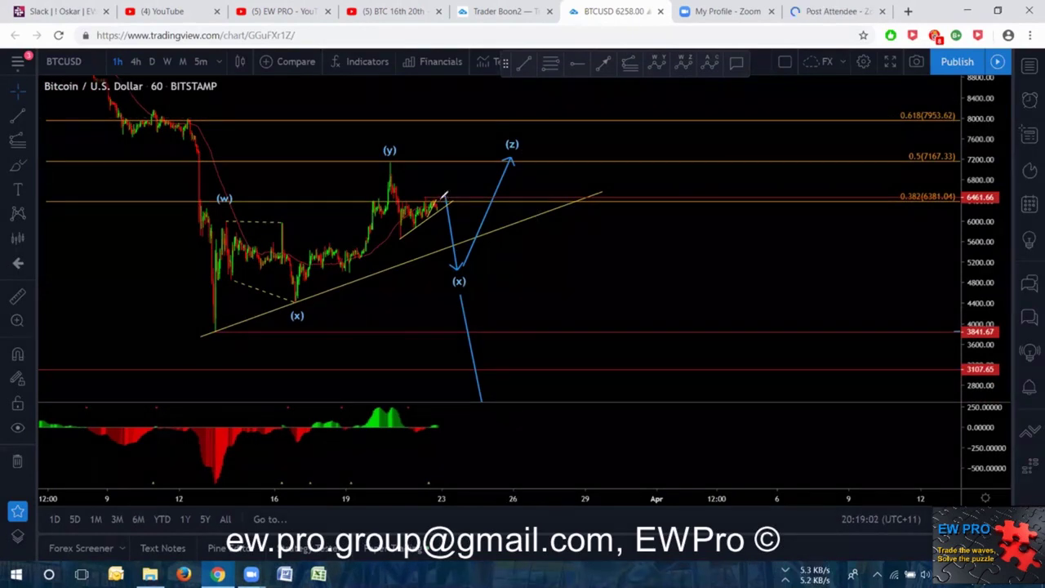
{"action": "left_click_drag", "start_coordinate": [442, 200], "coordinate": [454, 269]}
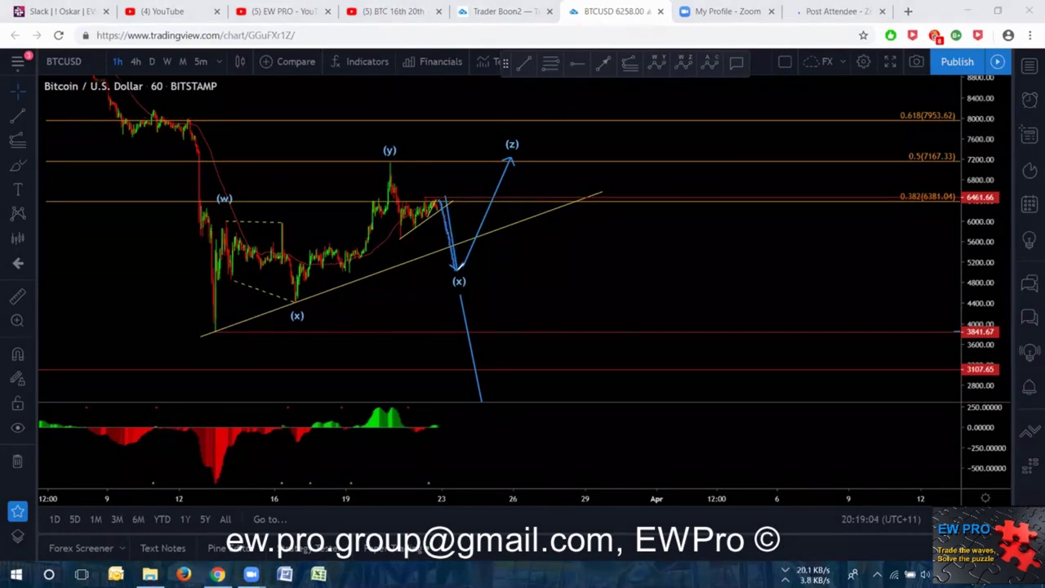
{"action": "left_click_drag", "start_coordinate": [392, 240], "coordinate": [463, 196]}
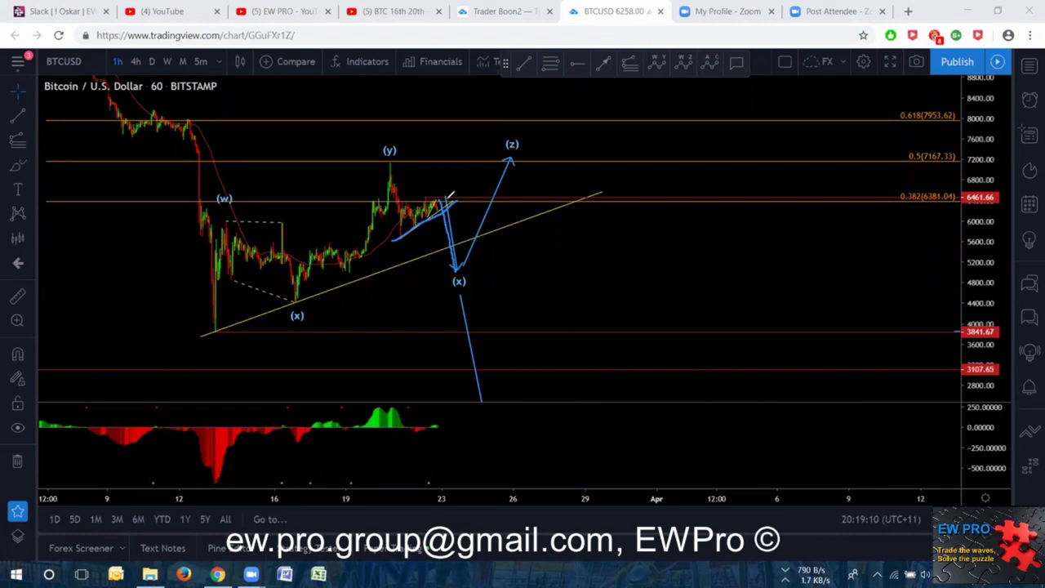
{"action": "left_click_drag", "start_coordinate": [453, 220], "coordinate": [457, 258]}
{"action": "mouse_move", "coordinate": [458, 264]}
{"action": "left_mouse_down"}
{"action": "mouse_move", "coordinate": [498, 242]}
{"action": "mouse_move", "coordinate": [440, 274]}
{"action": "mouse_move", "coordinate": [504, 239]}
{"action": "left_mouse_up"}
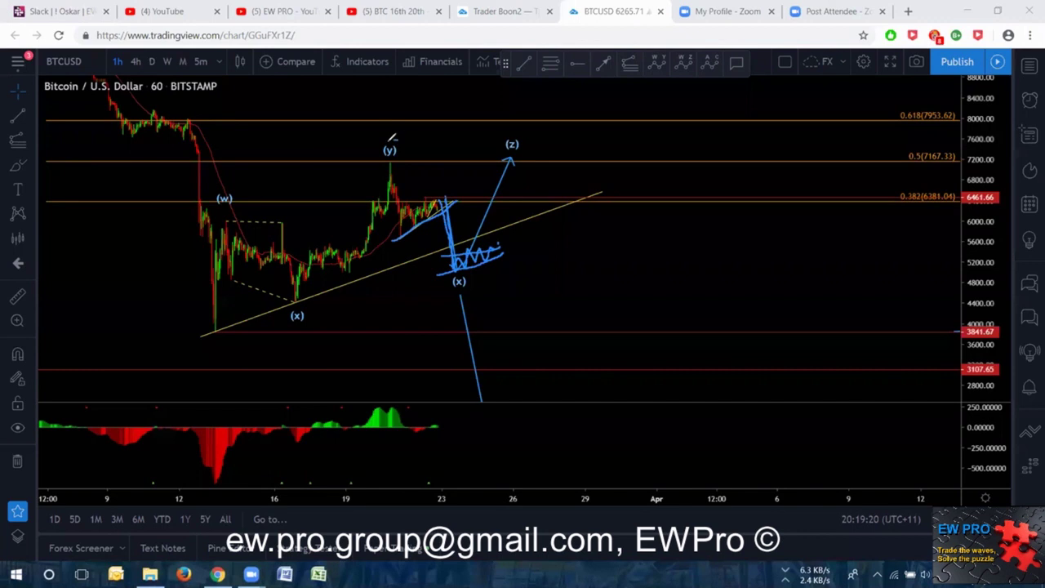
{"action": "left_click_drag", "start_coordinate": [394, 120], "coordinate": [391, 165]}
{"action": "mouse_move", "coordinate": [499, 245]}
{"action": "left_mouse_down"}
{"action": "mouse_move", "coordinate": [518, 362]}
{"action": "mouse_move", "coordinate": [507, 359]}
{"action": "mouse_move", "coordinate": [531, 335]}
{"action": "left_mouse_up"}
{"action": "left_click_drag", "start_coordinate": [189, 333], "coordinate": [227, 333]}
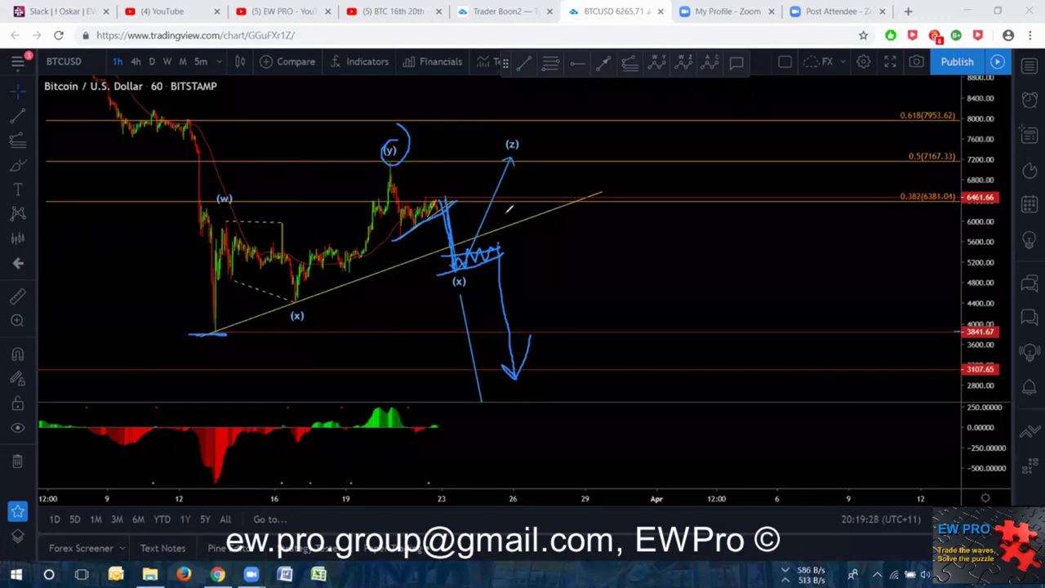
{"action": "key", "text": "e"}
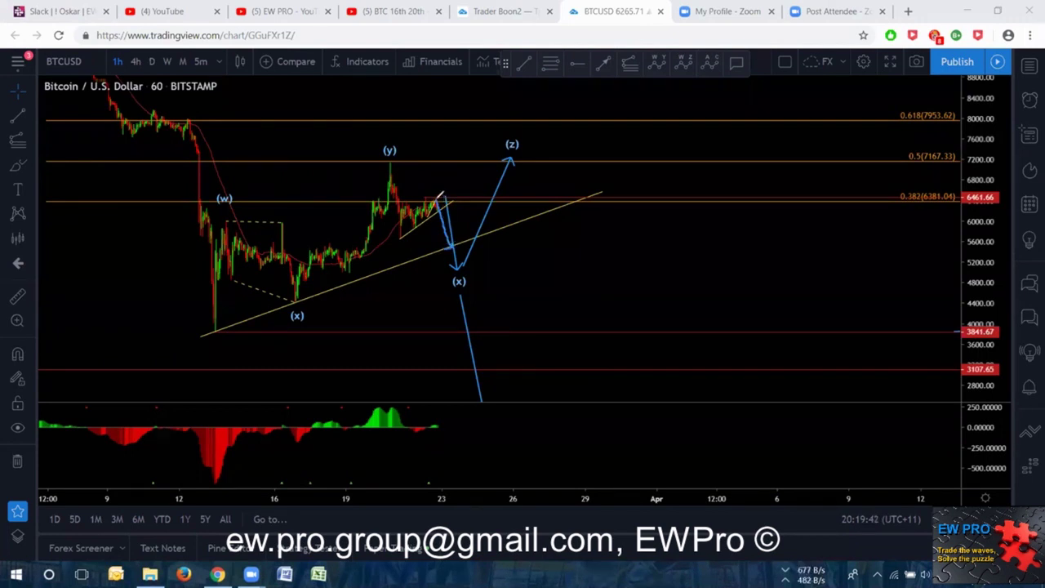
Outline a small triangle on the latest consolidation below 6461.66, undoing the extra zigzag stroke.
{"action": "left_click_drag", "start_coordinate": [400, 237], "coordinate": [448, 209]}
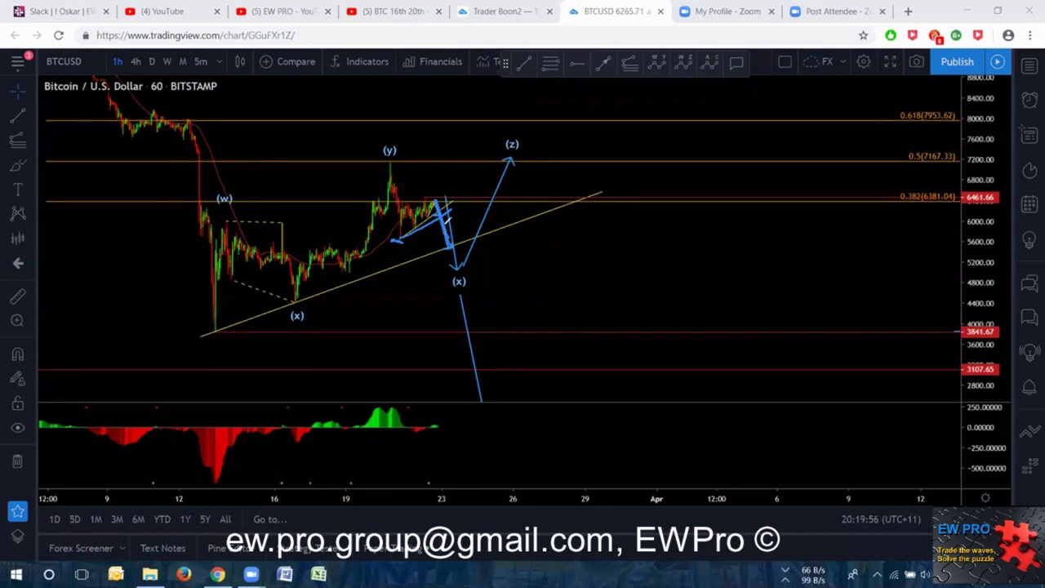
{"action": "mouse_move", "coordinate": [453, 237]}
{"action": "left_mouse_down"}
{"action": "mouse_move", "coordinate": [472, 231]}
{"action": "mouse_move", "coordinate": [454, 229]}
{"action": "mouse_move", "coordinate": [462, 238]}
{"action": "mouse_move", "coordinate": [445, 244]}
{"action": "mouse_move", "coordinate": [472, 231]}
{"action": "mouse_move", "coordinate": [493, 335]}
{"action": "left_mouse_up"}
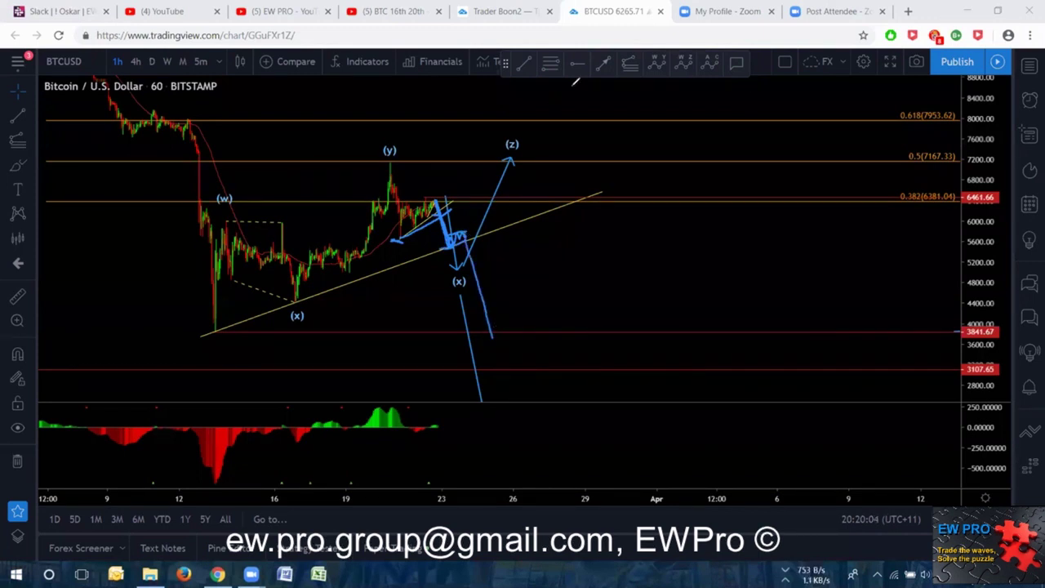
{"action": "key", "text": "ctrl+z"}
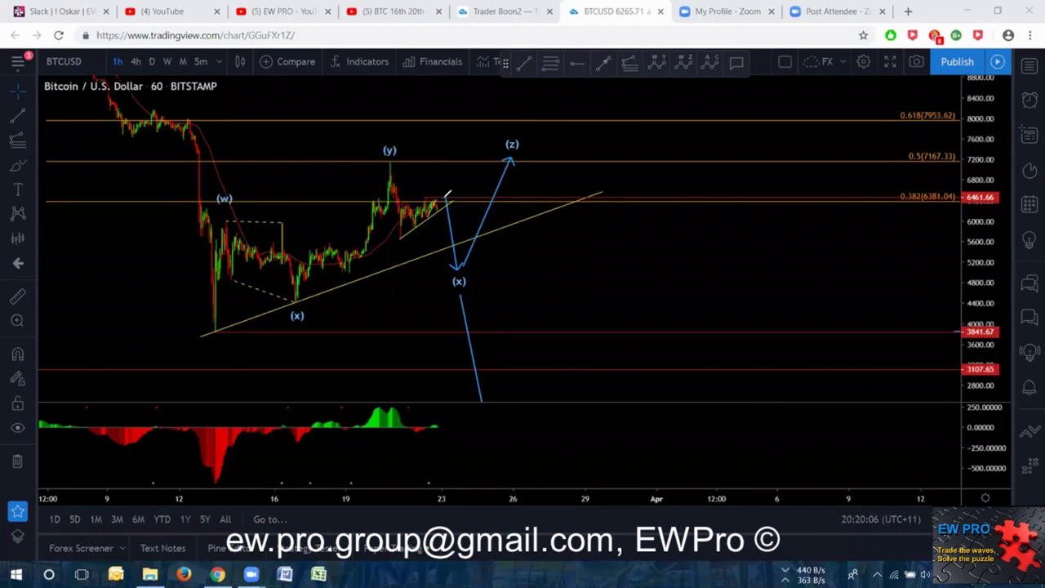
Brush a drop to (x), a consolidation, a rise past (z) above 7167.33, and an oscillator curve.
{"action": "mouse_move", "coordinate": [450, 203]}
{"action": "left_mouse_down"}
{"action": "mouse_move", "coordinate": [462, 259]}
{"action": "mouse_move", "coordinate": [464, 219]}
{"action": "mouse_move", "coordinate": [480, 217]}
{"action": "mouse_move", "coordinate": [489, 226]}
{"action": "mouse_move", "coordinate": [462, 225]}
{"action": "mouse_move", "coordinate": [491, 232]}
{"action": "mouse_move", "coordinate": [481, 229]}
{"action": "mouse_move", "coordinate": [511, 156]}
{"action": "left_mouse_up"}
{"action": "left_click_drag", "start_coordinate": [489, 199], "coordinate": [515, 145]}
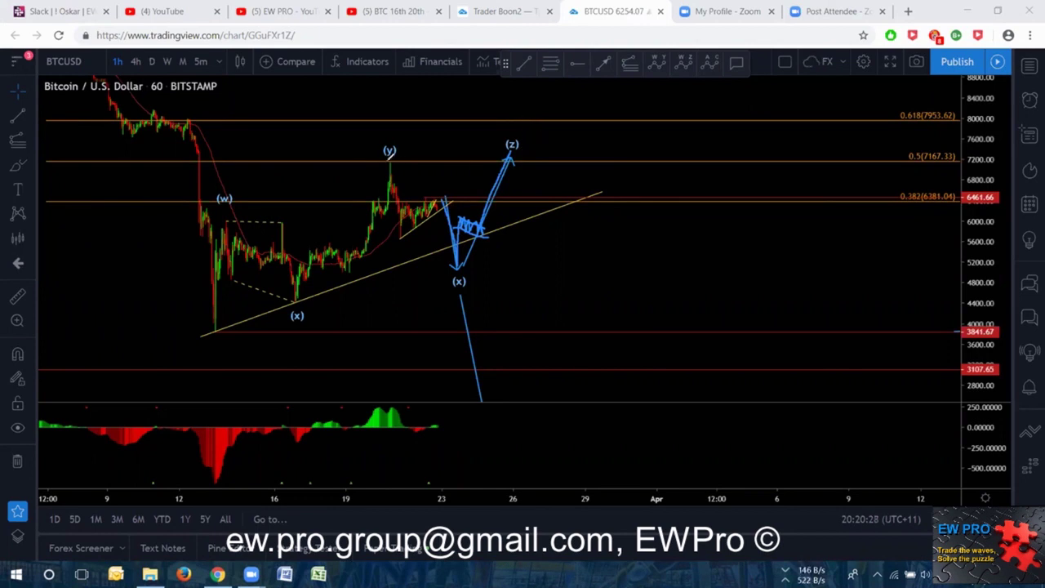
{"action": "left_click_drag", "start_coordinate": [384, 163], "coordinate": [393, 163]}
{"action": "mouse_move", "coordinate": [486, 225]}
{"action": "left_mouse_down"}
{"action": "mouse_move", "coordinate": [472, 216]}
{"action": "mouse_move", "coordinate": [459, 229]}
{"action": "mouse_move", "coordinate": [482, 233]}
{"action": "mouse_move", "coordinate": [508, 157]}
{"action": "mouse_move", "coordinate": [522, 156]}
{"action": "mouse_move", "coordinate": [552, 108]}
{"action": "left_mouse_up"}
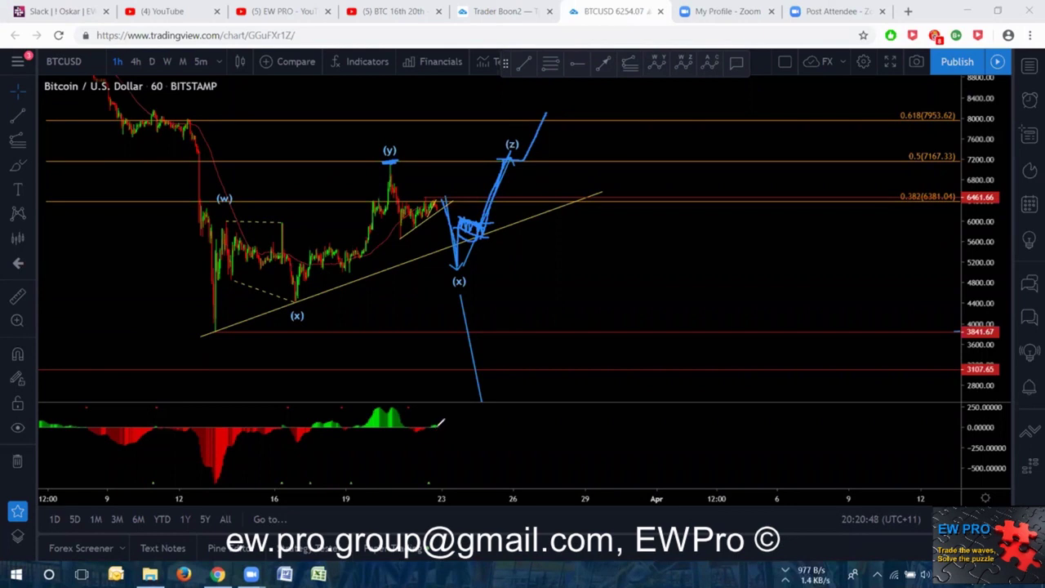
{"action": "mouse_move", "coordinate": [451, 433]}
{"action": "left_mouse_down"}
{"action": "mouse_move", "coordinate": [467, 441]}
{"action": "mouse_move", "coordinate": [515, 408]}
{"action": "mouse_move", "coordinate": [541, 444]}
{"action": "left_mouse_up"}
Trace the oscillator out to its peak, circle (z), and mark the low near 3841.
{"action": "left_click_drag", "start_coordinate": [386, 408], "coordinate": [513, 415]}
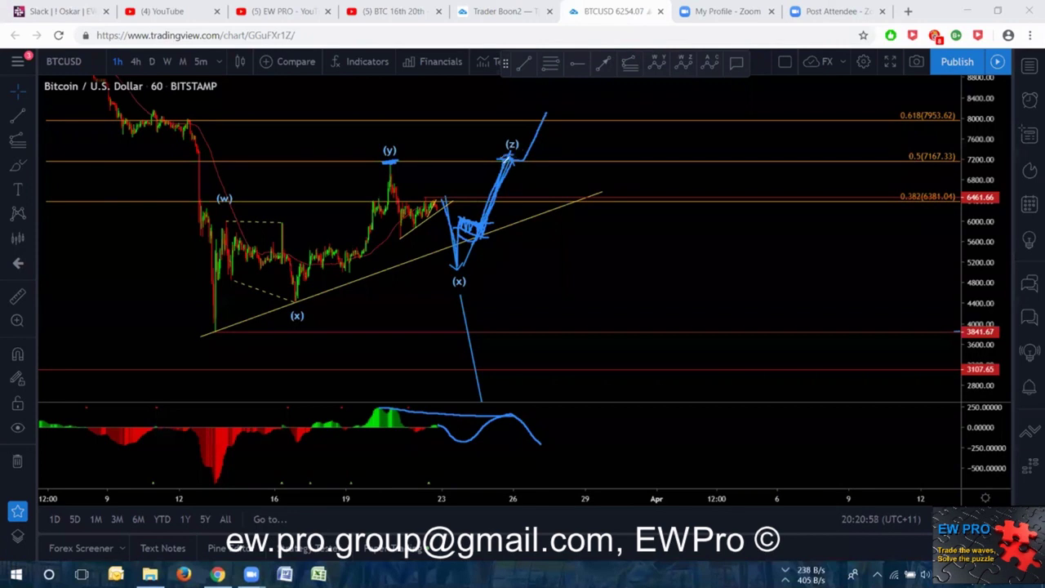
{"action": "mouse_move", "coordinate": [527, 137]}
{"action": "left_mouse_down"}
{"action": "mouse_move", "coordinate": [502, 137]}
{"action": "mouse_move", "coordinate": [513, 153]}
{"action": "mouse_move", "coordinate": [521, 143]}
{"action": "mouse_move", "coordinate": [528, 239]}
{"action": "left_mouse_up"}
{"action": "mouse_move", "coordinate": [204, 330]}
{"action": "left_mouse_down"}
{"action": "mouse_move", "coordinate": [232, 333]}
{"action": "mouse_move", "coordinate": [209, 330]}
{"action": "left_mouse_up"}
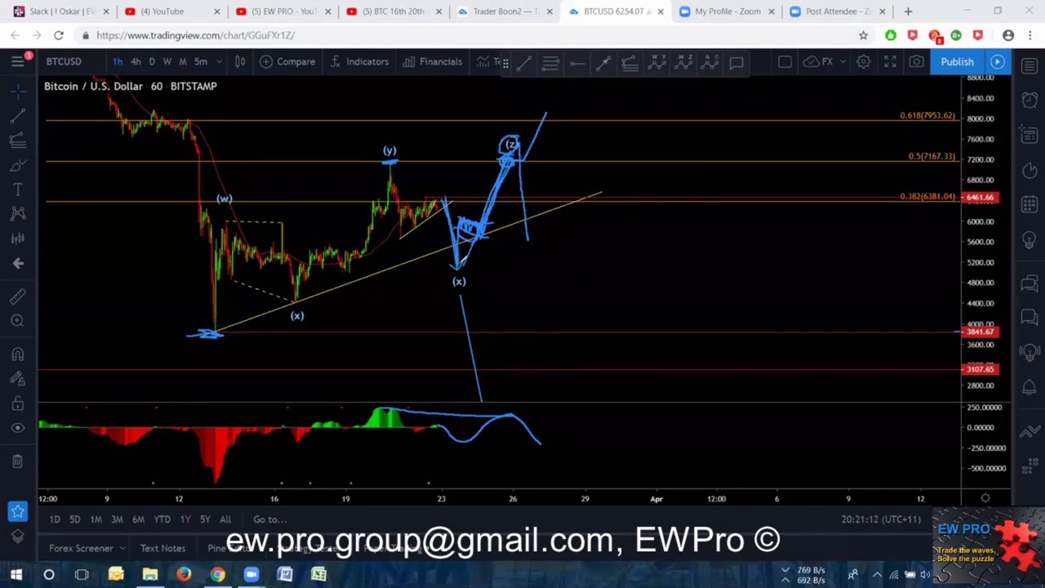
Sketch a ranging zigzag after (z), a bottom near 3107 and a rally to 0.618, then clear the sketches.
{"action": "mouse_move", "coordinate": [470, 216]}
{"action": "left_mouse_down"}
{"action": "mouse_move", "coordinate": [467, 233]}
{"action": "mouse_move", "coordinate": [489, 228]}
{"action": "mouse_move", "coordinate": [506, 151]}
{"action": "mouse_move", "coordinate": [518, 240]}
{"action": "mouse_move", "coordinate": [557, 214]}
{"action": "left_mouse_up"}
{"action": "mouse_move", "coordinate": [497, 254]}
{"action": "left_mouse_down"}
{"action": "mouse_move", "coordinate": [593, 237]}
{"action": "mouse_move", "coordinate": [563, 266]}
{"action": "mouse_move", "coordinate": [575, 369]}
{"action": "left_mouse_up"}
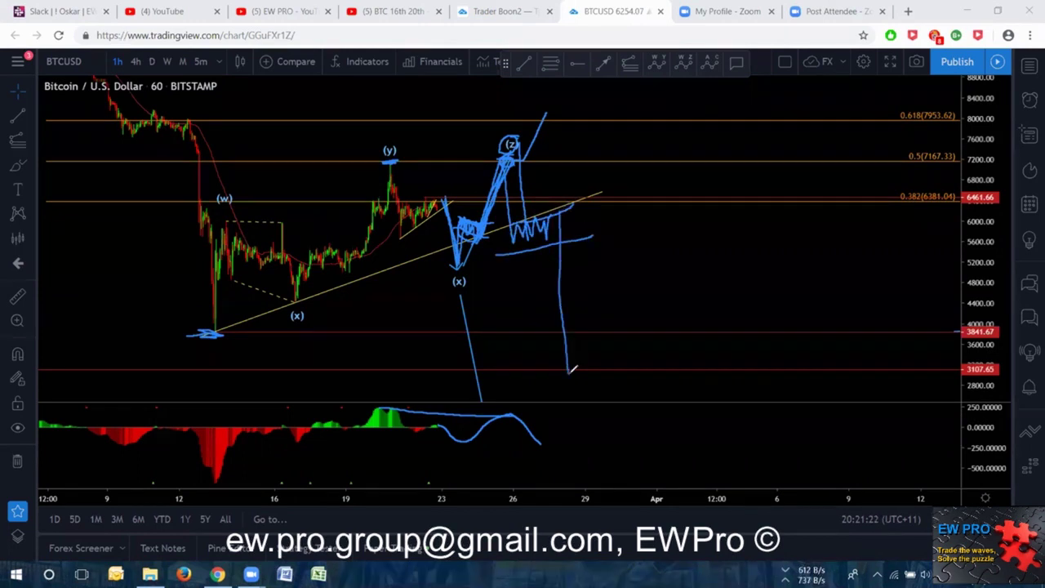
{"action": "left_click_drag", "start_coordinate": [205, 335], "coordinate": [214, 333]}
{"action": "mouse_move", "coordinate": [572, 374]}
{"action": "left_mouse_down"}
{"action": "mouse_move", "coordinate": [563, 382]}
{"action": "mouse_move", "coordinate": [583, 372]}
{"action": "mouse_move", "coordinate": [653, 239]}
{"action": "mouse_move", "coordinate": [765, 250]}
{"action": "mouse_move", "coordinate": [835, 119]}
{"action": "left_mouse_up"}
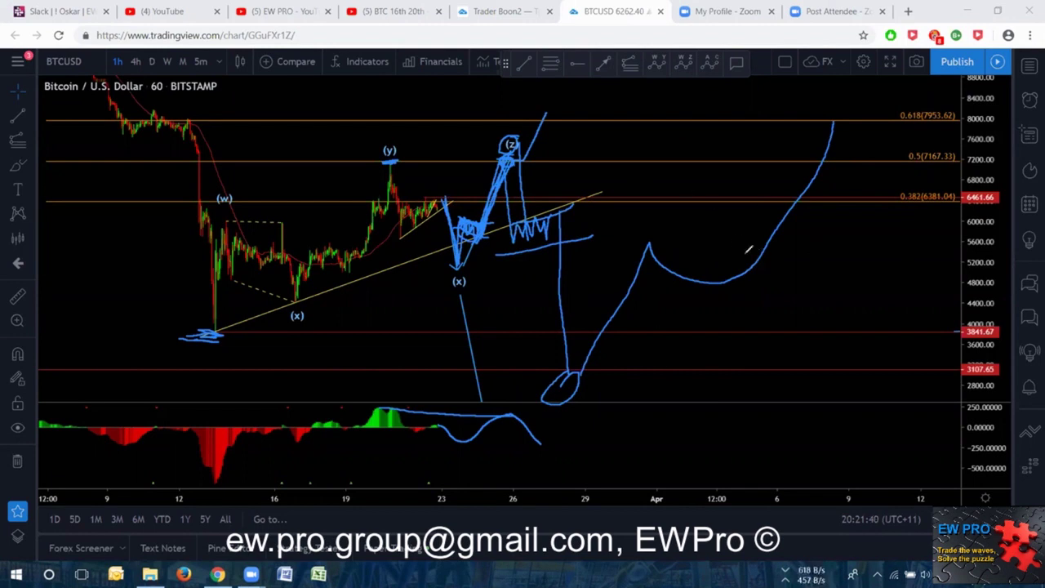
{"action": "key", "text": "Escape"}
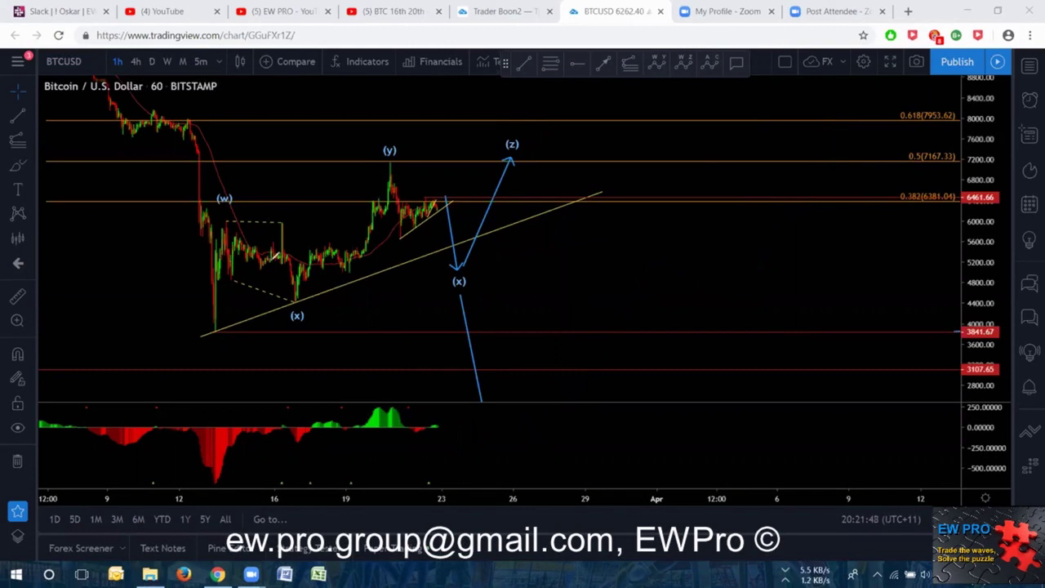
Trace the wave path from (w) through (x) and (y), then undo the trace.
{"action": "mouse_move", "coordinate": [282, 237]}
{"action": "left_mouse_down"}
{"action": "mouse_move", "coordinate": [283, 222]}
{"action": "mouse_move", "coordinate": [296, 292]}
{"action": "mouse_move", "coordinate": [381, 160]}
{"action": "left_mouse_up"}
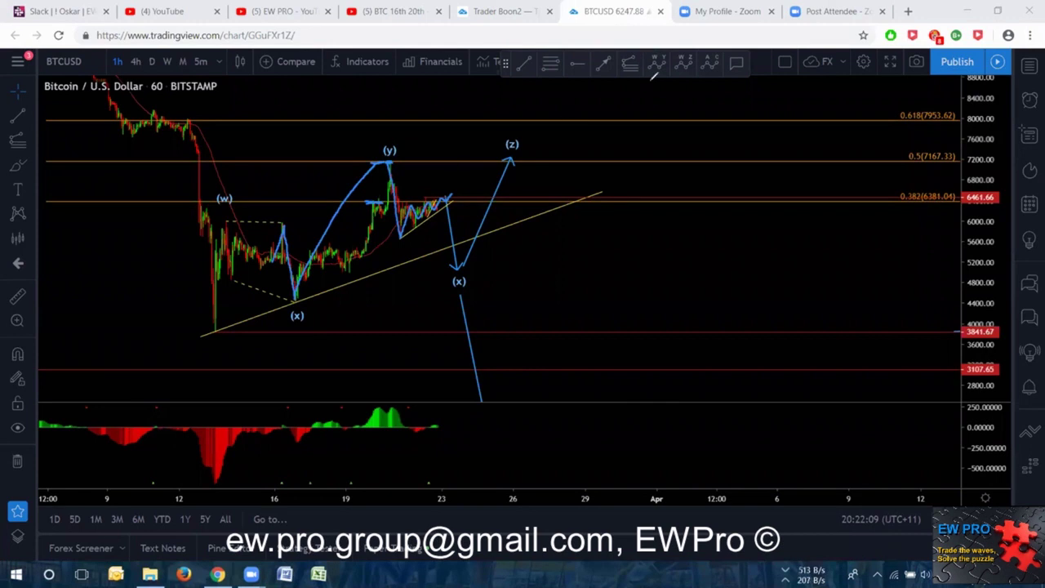
{"action": "key", "text": "ctrl+z"}
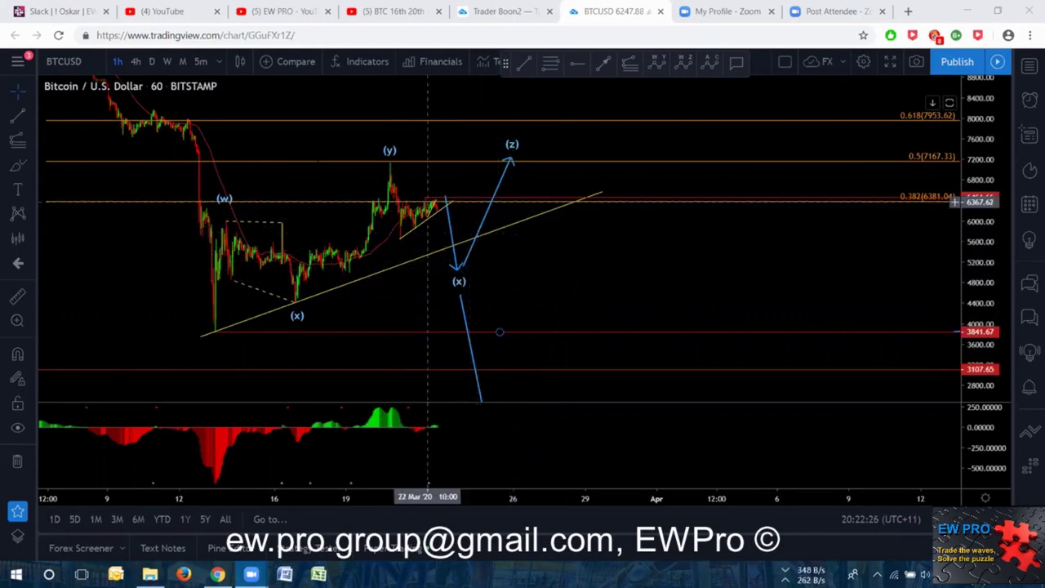
Sketch a breakdown from near (x) dropping toward the 3841 trendline low.
{"action": "scroll", "coordinate": [412, 85], "scroll_direction": "right", "scroll_amount": 1}
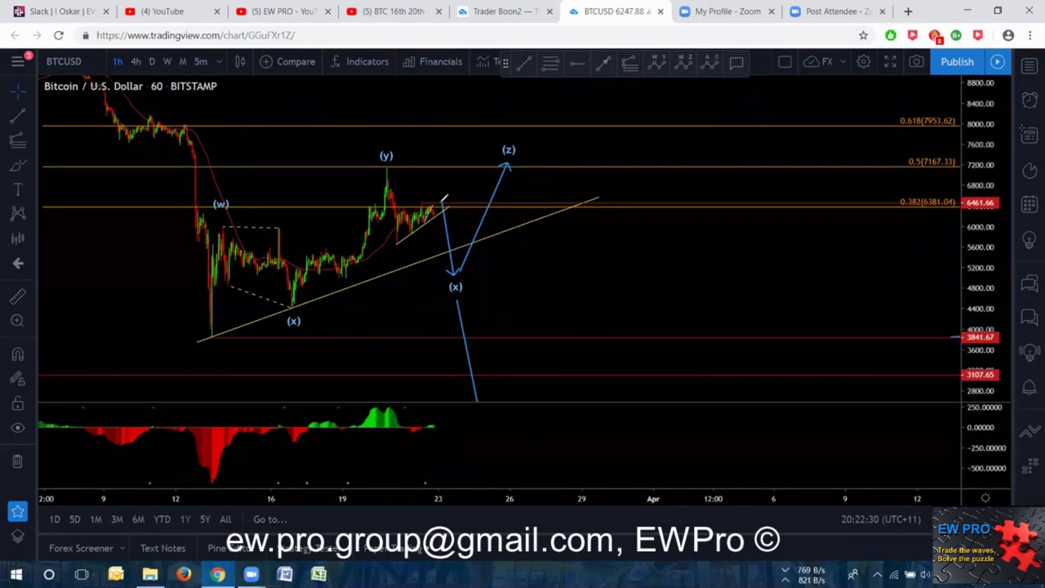
{"action": "mouse_move", "coordinate": [444, 199]}
{"action": "left_mouse_down"}
{"action": "mouse_move", "coordinate": [455, 272]}
{"action": "mouse_move", "coordinate": [500, 247]}
{"action": "mouse_move", "coordinate": [445, 260]}
{"action": "mouse_move", "coordinate": [500, 263]}
{"action": "mouse_move", "coordinate": [510, 365]}
{"action": "left_mouse_up"}
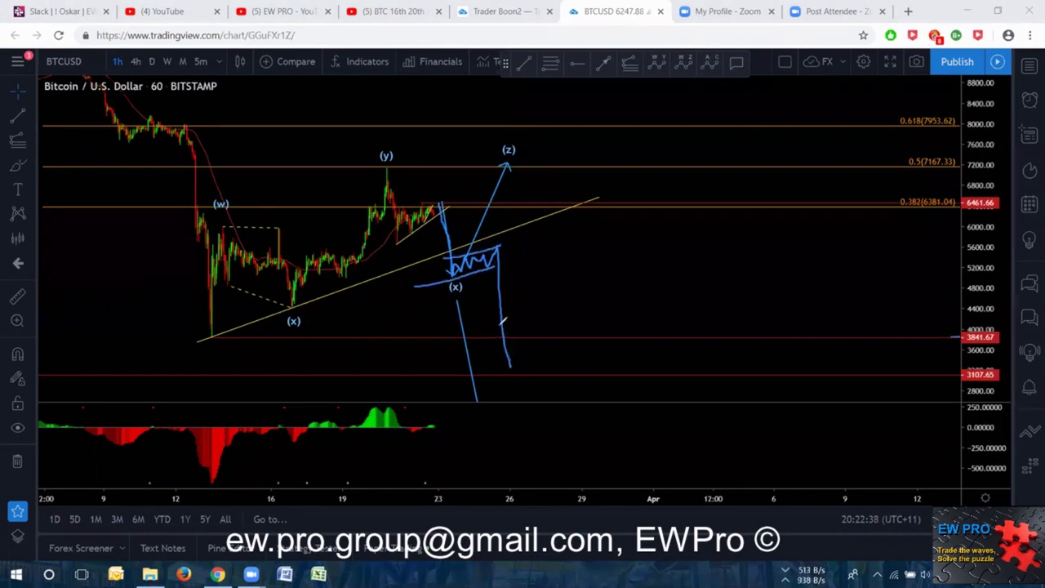
{"action": "left_click_drag", "start_coordinate": [216, 342], "coordinate": [202, 341]}
Replace the breakdown box with a rising channel from (x) past (z) toward 0.618, then undo it.
{"action": "key", "text": "ctrl+z"}
{"action": "key", "text": "ctrl+z"}
{"action": "key", "text": "ctrl+z"}
{"action": "key", "text": "ctrl+z"}
{"action": "key", "text": "ctrl+z"}
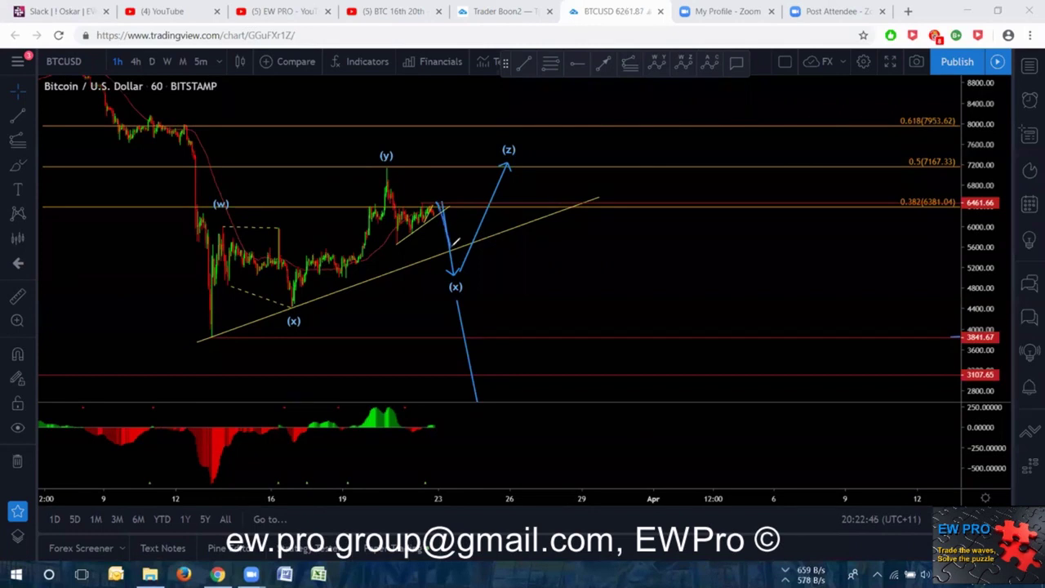
{"action": "mouse_move", "coordinate": [454, 245]}
{"action": "left_mouse_down"}
{"action": "mouse_move", "coordinate": [473, 194]}
{"action": "mouse_move", "coordinate": [504, 199]}
{"action": "mouse_move", "coordinate": [515, 160]}
{"action": "left_mouse_up"}
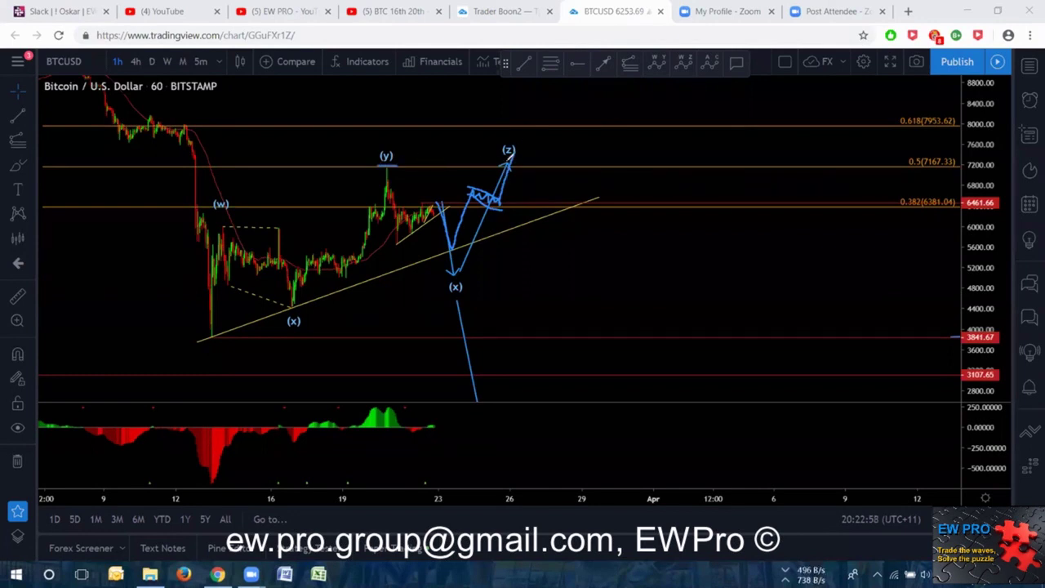
{"action": "left_click_drag", "start_coordinate": [509, 165], "coordinate": [534, 127]}
{"action": "mouse_move", "coordinate": [506, 188]}
{"action": "left_mouse_down"}
{"action": "mouse_move", "coordinate": [495, 178]}
{"action": "mouse_move", "coordinate": [473, 192]}
{"action": "mouse_move", "coordinate": [505, 196]}
{"action": "mouse_move", "coordinate": [488, 175]}
{"action": "left_mouse_up"}
{"action": "mouse_move", "coordinate": [450, 243]}
{"action": "left_mouse_down"}
{"action": "mouse_move", "coordinate": [465, 217]}
{"action": "mouse_move", "coordinate": [480, 226]}
{"action": "mouse_move", "coordinate": [472, 210]}
{"action": "mouse_move", "coordinate": [494, 216]}
{"action": "mouse_move", "coordinate": [494, 234]}
{"action": "mouse_move", "coordinate": [533, 130]}
{"action": "left_mouse_up"}
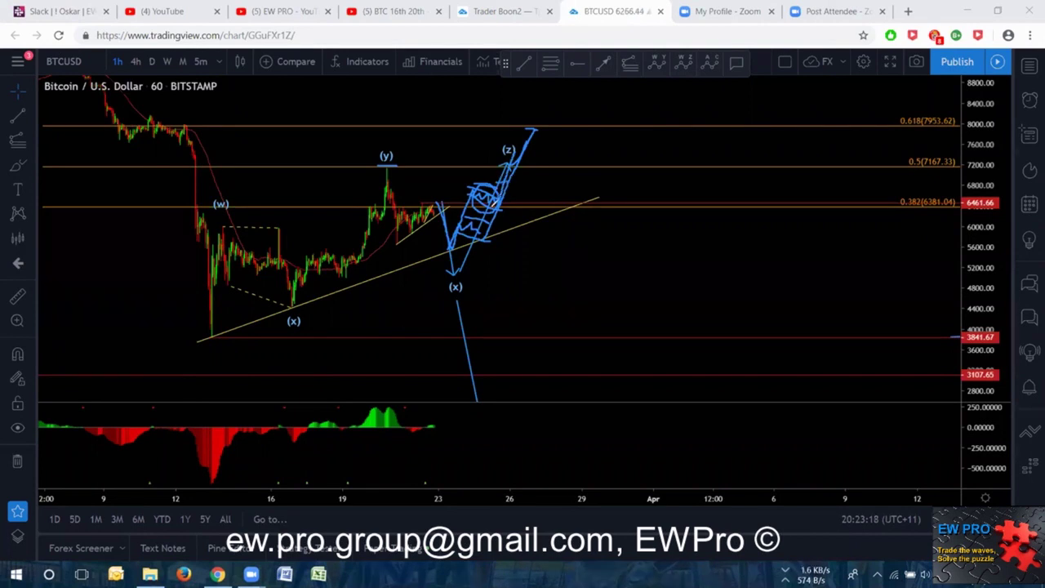
{"action": "key", "text": "ctrl+z"}
{"action": "key", "text": "ctrl+z"}
Circle the (z) label and sketch a zigzag wedge with boundary lines after it.
{"action": "left_click_drag", "start_coordinate": [492, 200], "coordinate": [535, 115]}
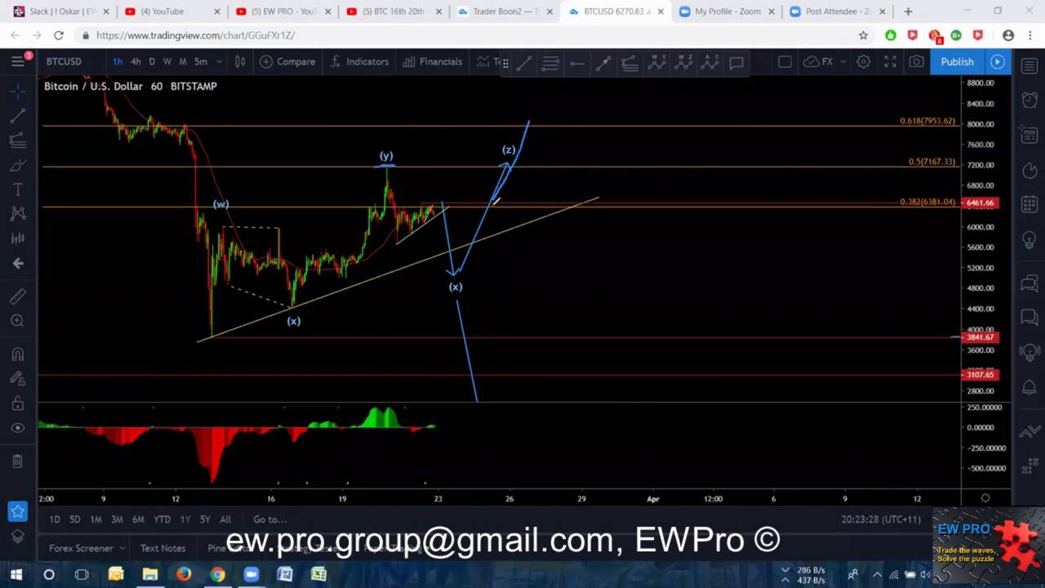
{"action": "key", "text": "ctrl+z"}
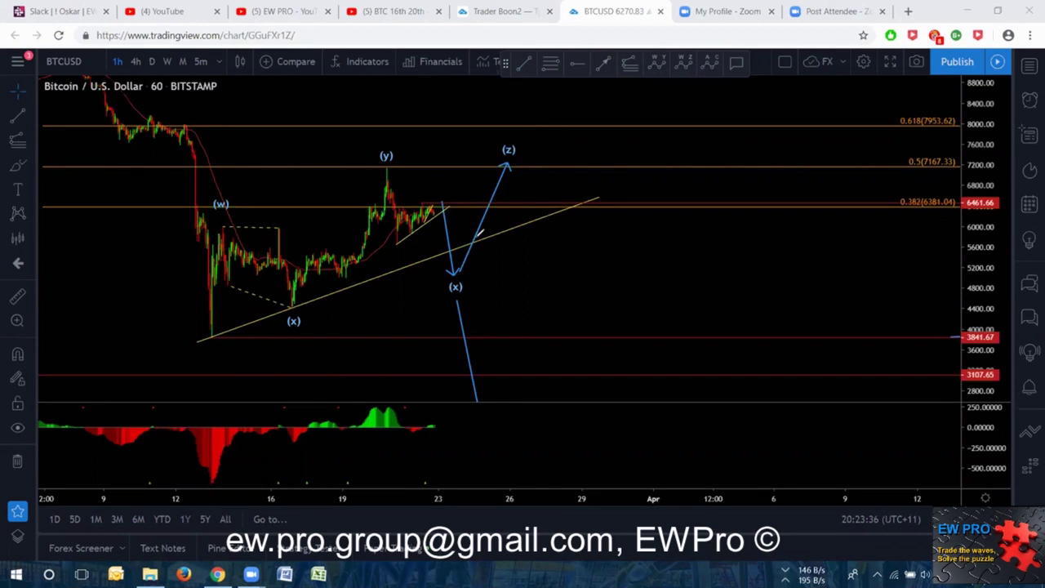
{"action": "mouse_move", "coordinate": [507, 133]}
{"action": "left_mouse_down"}
{"action": "mouse_move", "coordinate": [498, 157]}
{"action": "mouse_move", "coordinate": [516, 134]}
{"action": "mouse_move", "coordinate": [488, 140]}
{"action": "mouse_move", "coordinate": [531, 181]}
{"action": "mouse_move", "coordinate": [542, 227]}
{"action": "mouse_move", "coordinate": [547, 217]}
{"action": "mouse_move", "coordinate": [538, 244]}
{"action": "mouse_move", "coordinate": [564, 213]}
{"action": "mouse_move", "coordinate": [584, 225]}
{"action": "mouse_move", "coordinate": [610, 194]}
{"action": "left_mouse_up"}
{"action": "left_click_drag", "start_coordinate": [523, 254], "coordinate": [625, 214]}
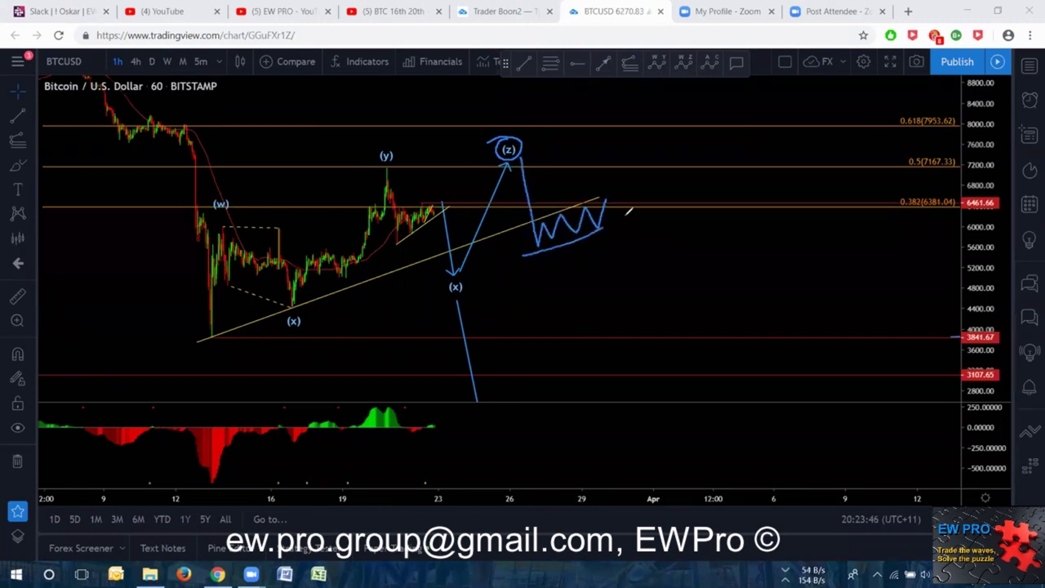
{"action": "mouse_move", "coordinate": [516, 218]}
{"action": "left_mouse_down"}
{"action": "mouse_move", "coordinate": [626, 185]}
{"action": "mouse_move", "coordinate": [614, 192]}
{"action": "mouse_move", "coordinate": [645, 353]}
{"action": "mouse_move", "coordinate": [635, 349]}
{"action": "mouse_move", "coordinate": [656, 344]}
{"action": "left_mouse_up"}
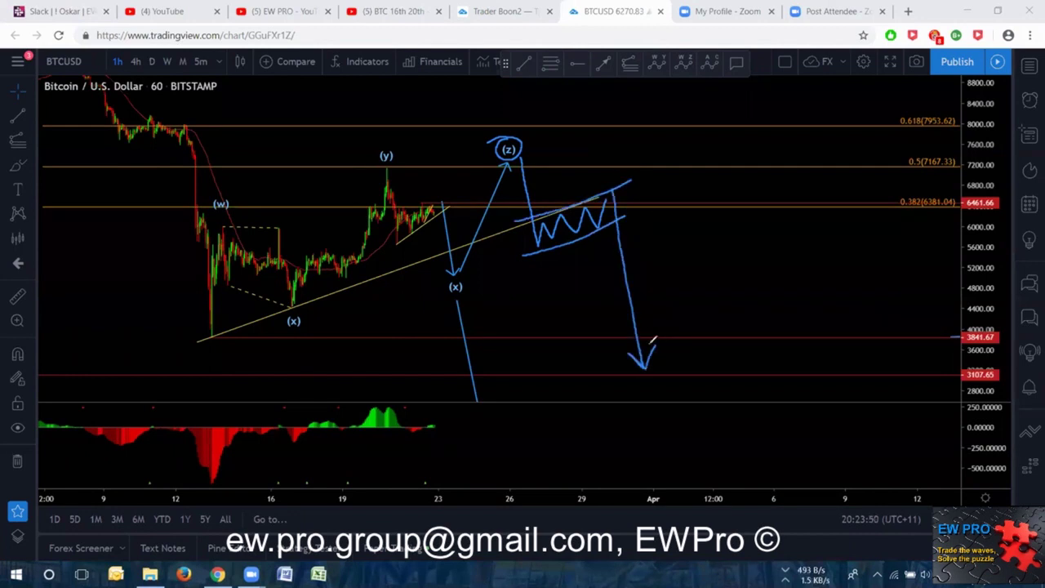
Encircle the wedge scenario, retrace the (x)-(z) path with a drop line, then erase all sketches.
{"action": "mouse_move", "coordinate": [616, 161]}
{"action": "left_mouse_down"}
{"action": "mouse_move", "coordinate": [519, 149]}
{"action": "mouse_move", "coordinate": [518, 285]}
{"action": "mouse_move", "coordinate": [653, 365]}
{"action": "mouse_move", "coordinate": [616, 147]}
{"action": "left_mouse_up"}
{"action": "left_click_drag", "start_coordinate": [523, 135], "coordinate": [615, 147]}
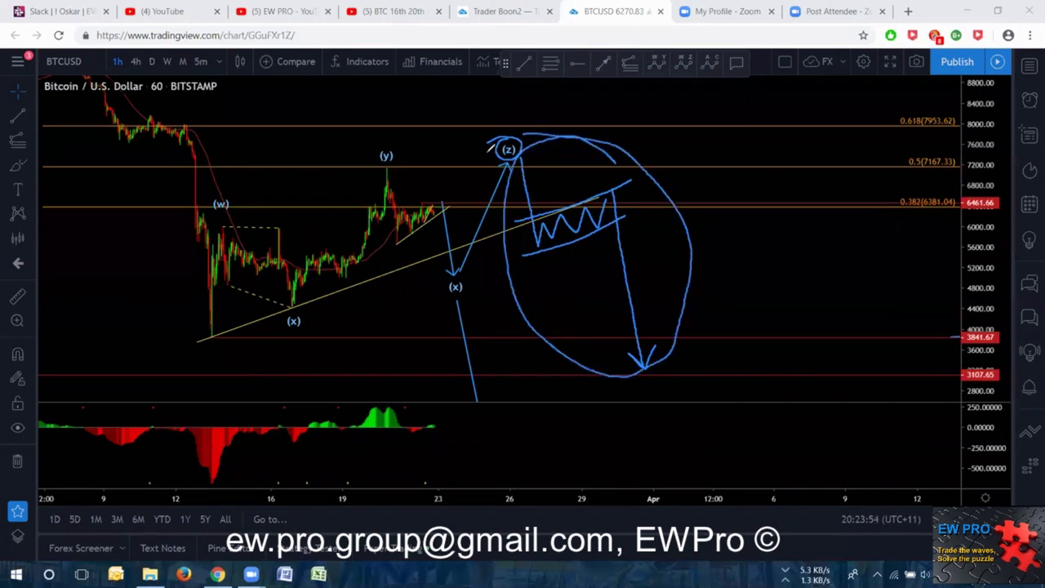
{"action": "mouse_move", "coordinate": [442, 209]}
{"action": "left_mouse_down"}
{"action": "mouse_move", "coordinate": [455, 259]}
{"action": "mouse_move", "coordinate": [507, 161]}
{"action": "left_mouse_up"}
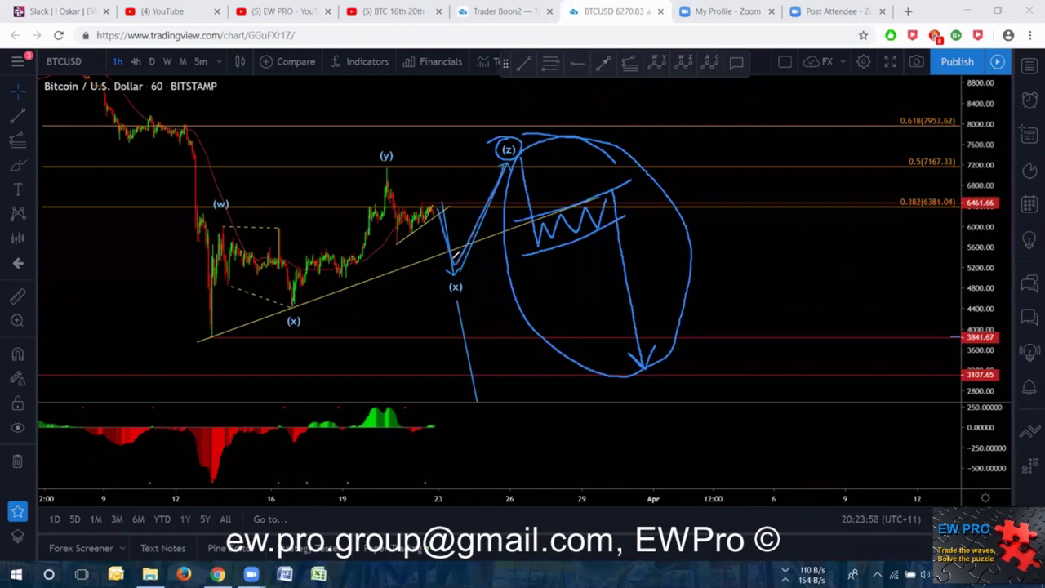
{"action": "left_click_drag", "start_coordinate": [454, 269], "coordinate": [498, 233]}
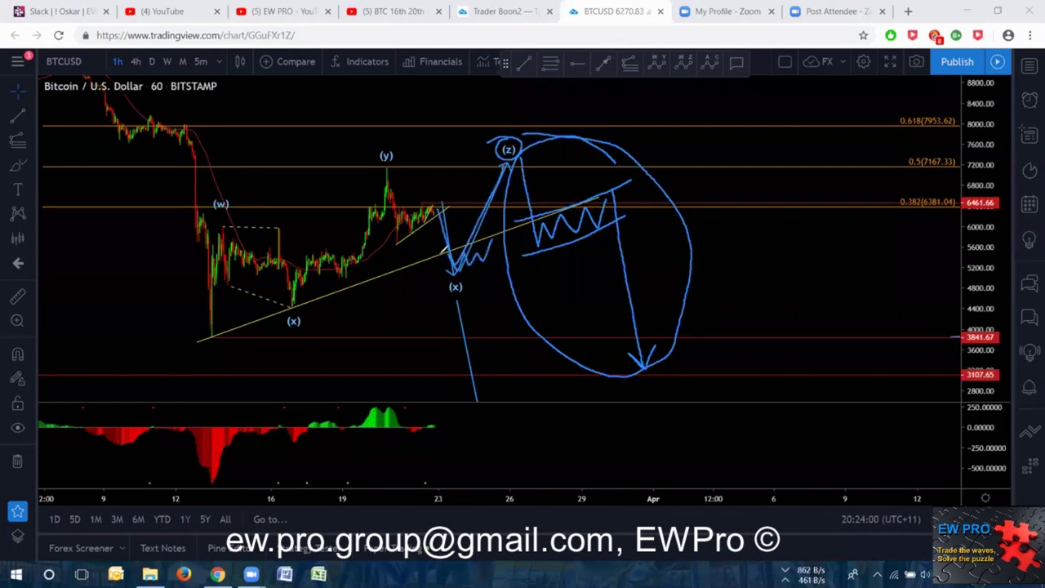
{"action": "mouse_move", "coordinate": [435, 280]}
{"action": "left_mouse_down"}
{"action": "mouse_move", "coordinate": [507, 260]}
{"action": "mouse_move", "coordinate": [507, 351]}
{"action": "left_mouse_up"}
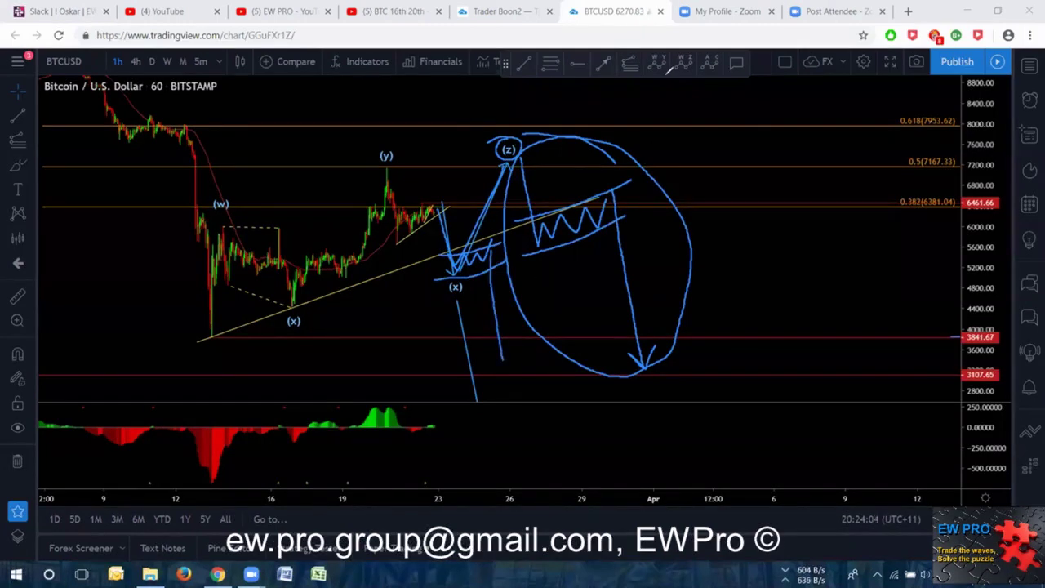
{"action": "key", "text": "e"}
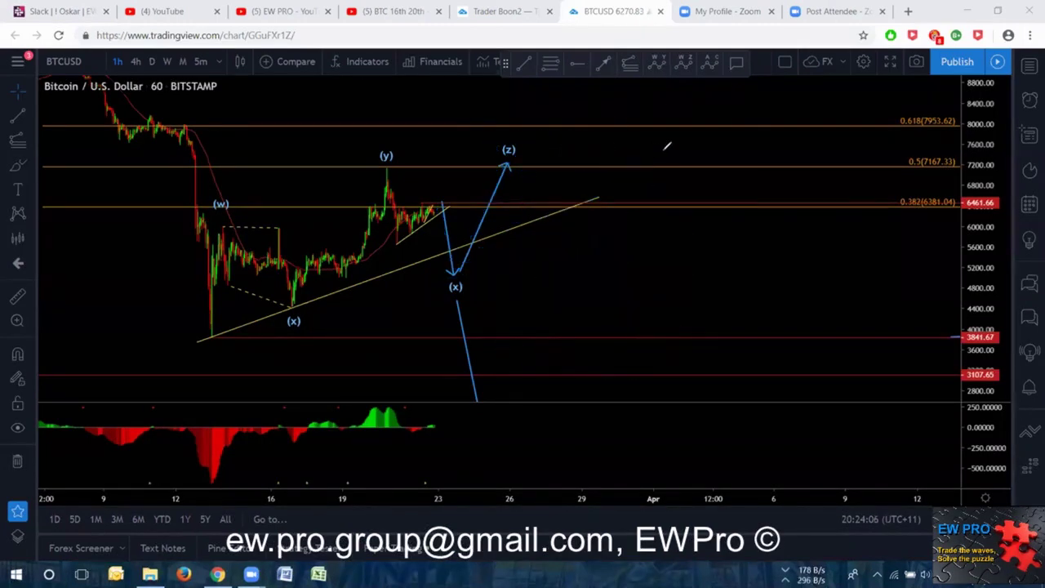